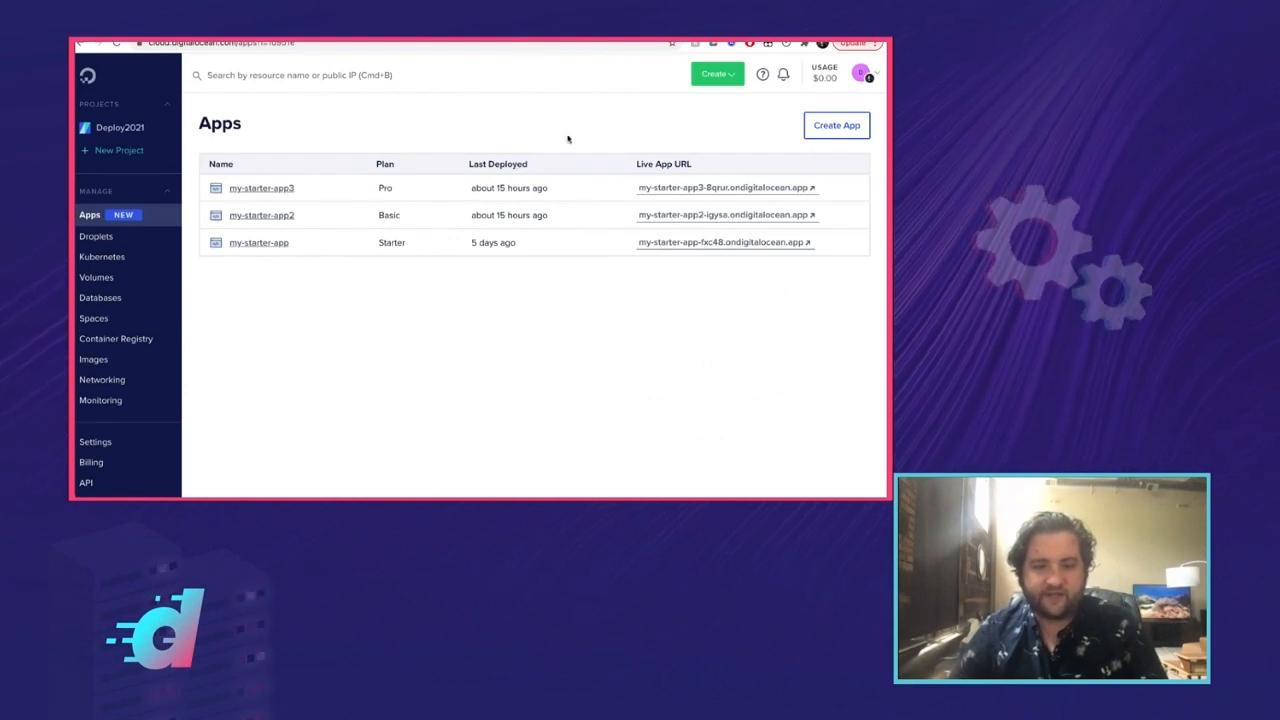
Start a new app from the GitHub repository digitalocean/sample-gatsby, using the main branch with autodeploy of code changes
{"action": "left_click", "coordinate": [828, 133]}
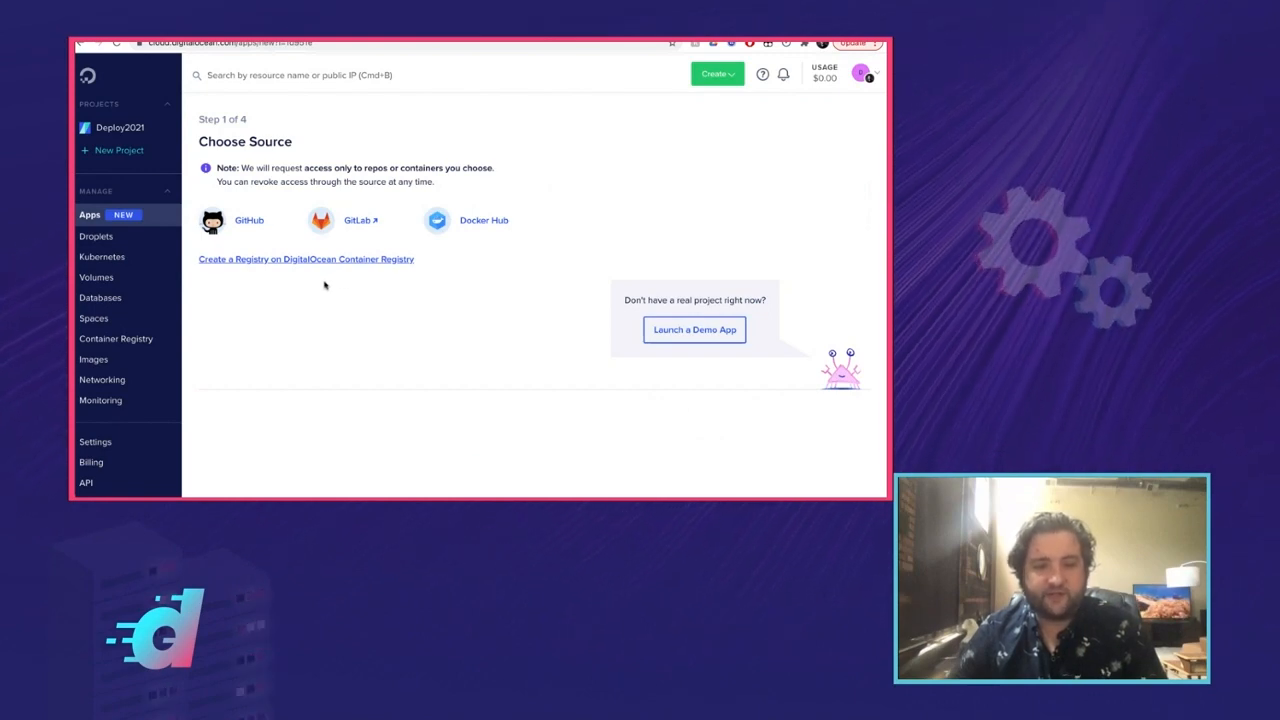
{"action": "left_click", "coordinate": [255, 223]}
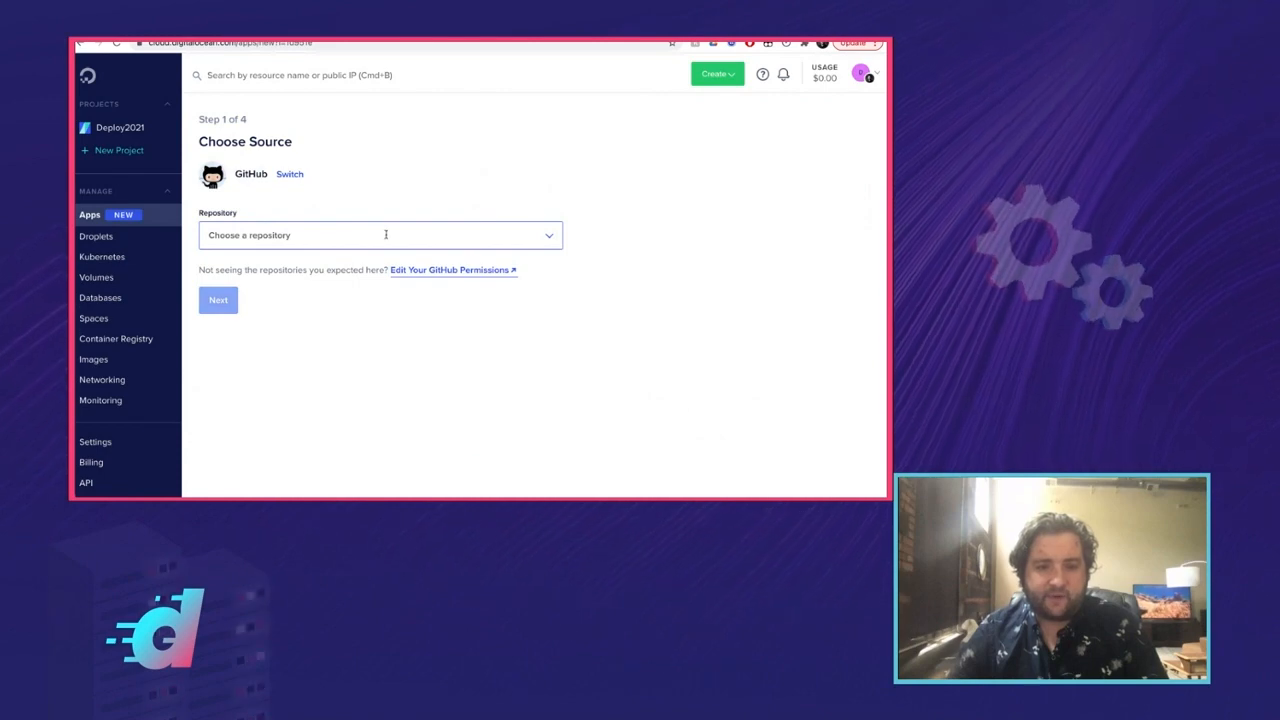
{"action": "left_click", "coordinate": [385, 234]}
{"action": "scroll", "coordinate": [430, 314], "scroll_direction": "down", "scroll_amount": 10}
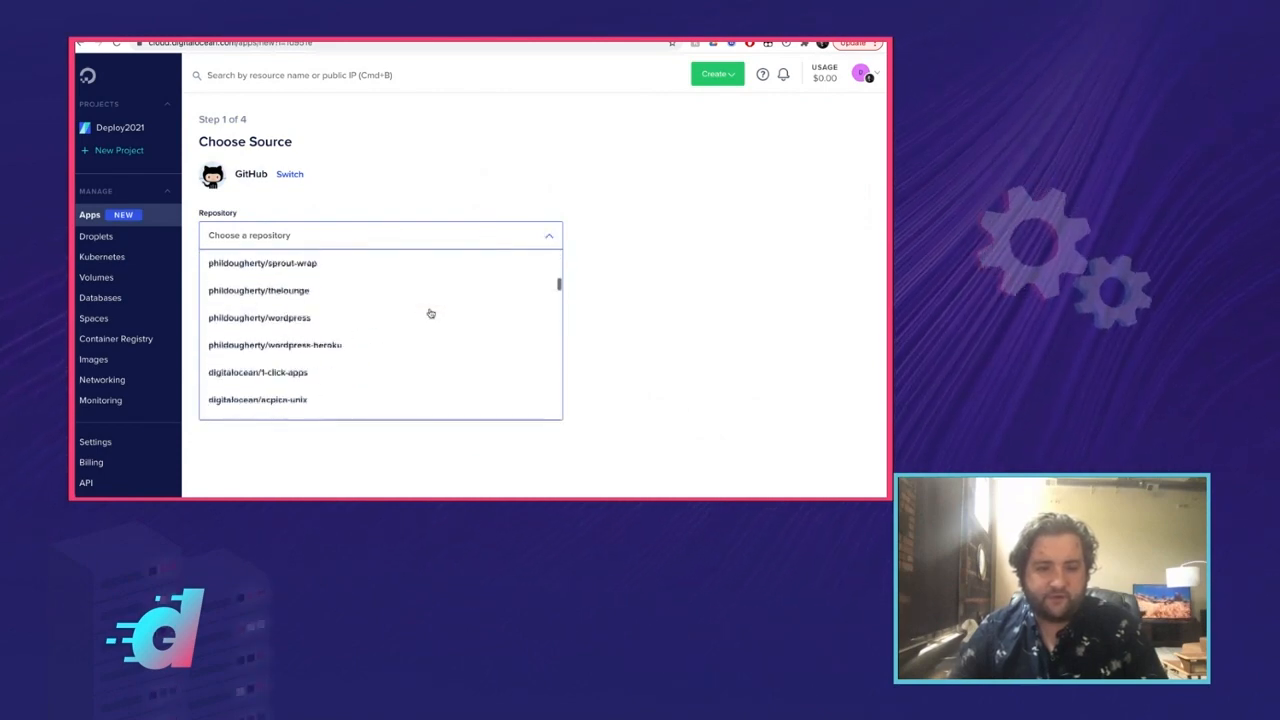
{"action": "scroll", "coordinate": [430, 314], "scroll_direction": "down", "scroll_amount": 15}
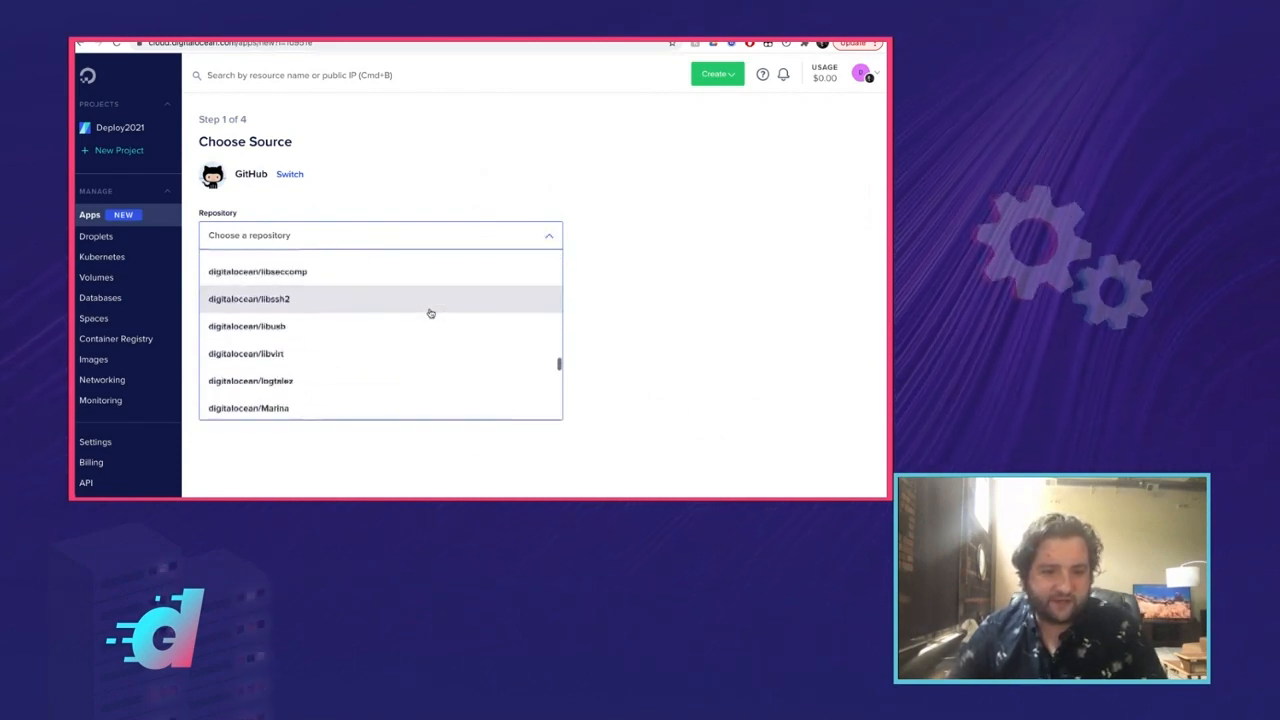
{"action": "scroll", "coordinate": [430, 314], "scroll_direction": "down", "scroll_amount": 15}
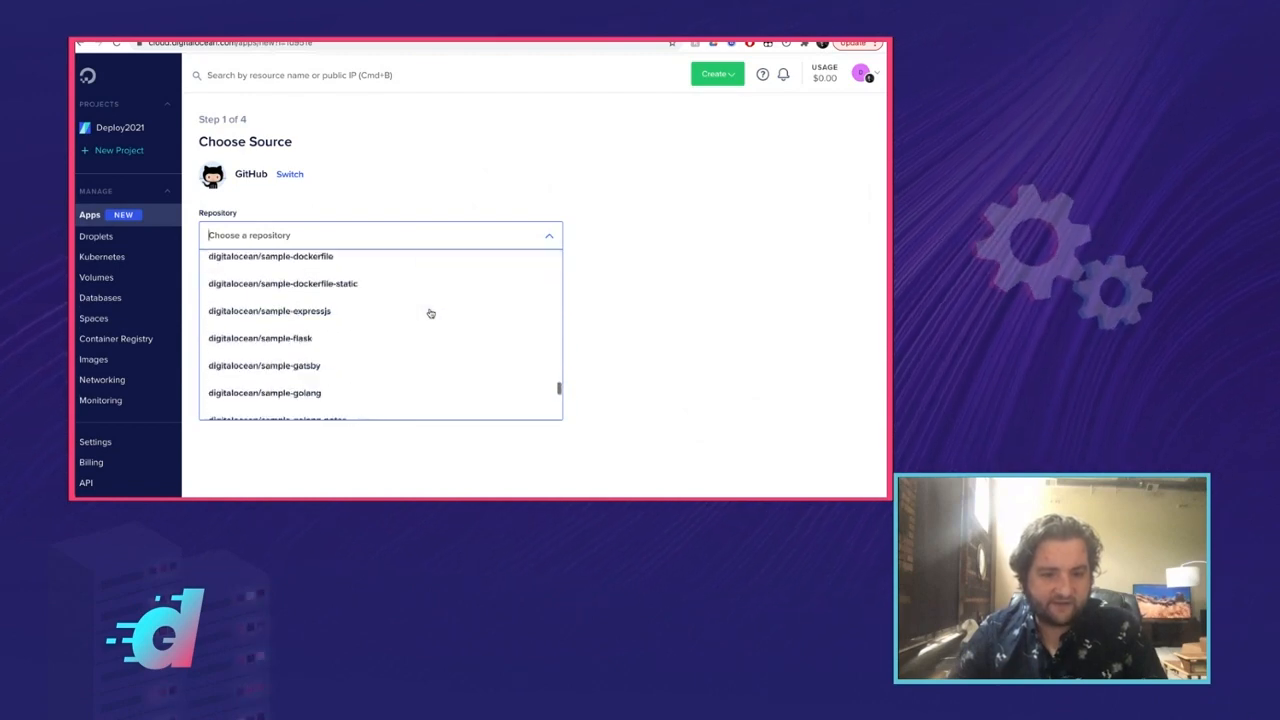
{"action": "left_click", "coordinate": [366, 360]}
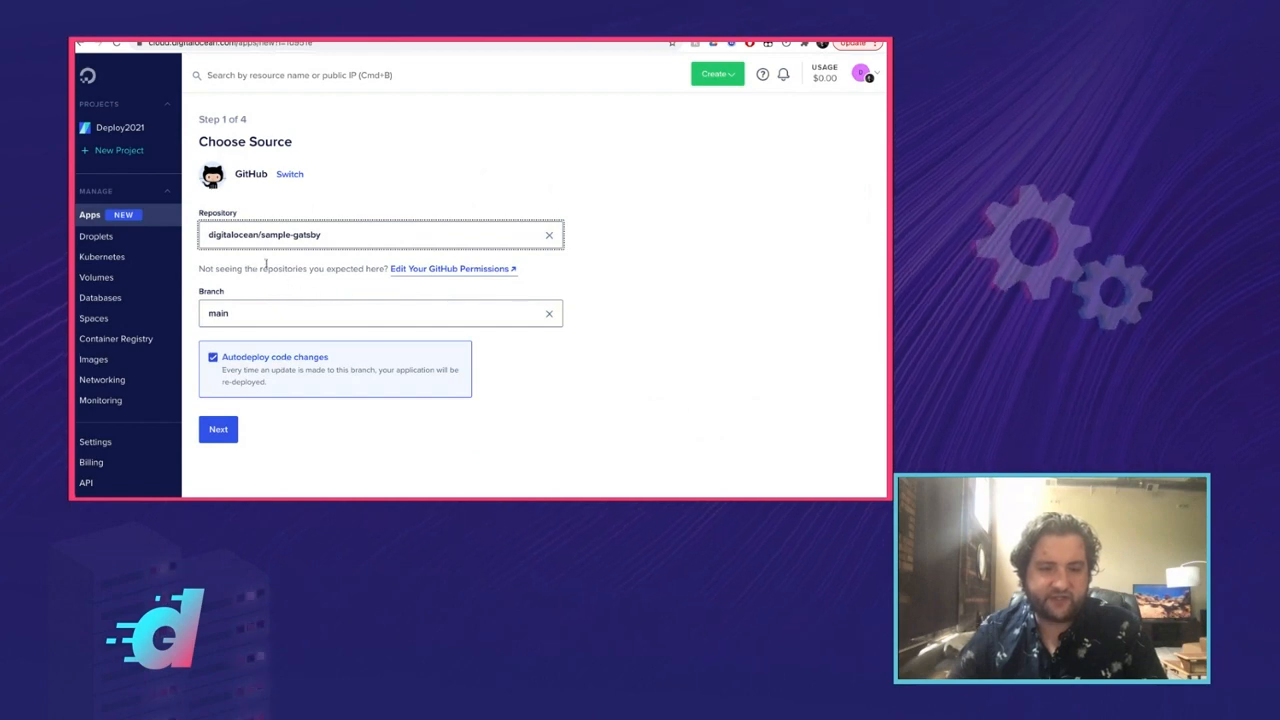
{"action": "left_click", "coordinate": [218, 429]}
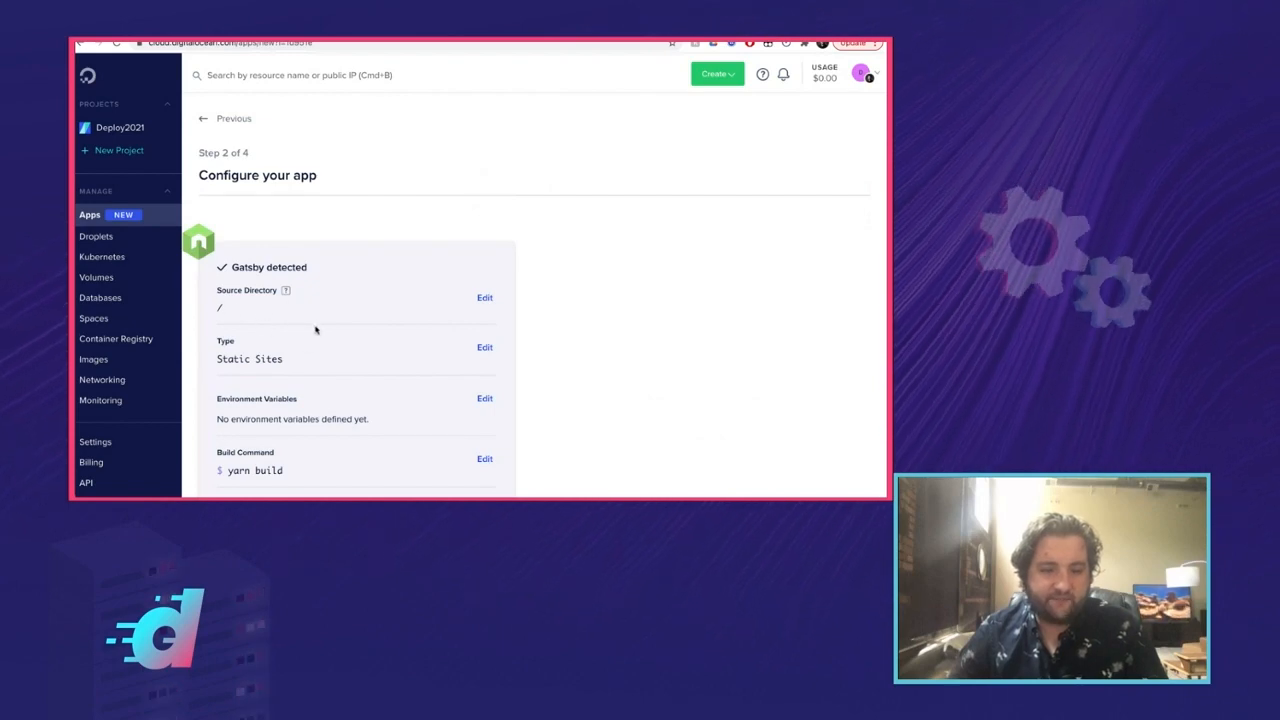
Review the detected Gatsby static site configuration and accept it without adding a database
{"action": "scroll", "coordinate": [315, 330], "scroll_direction": "down", "scroll_amount": 2}
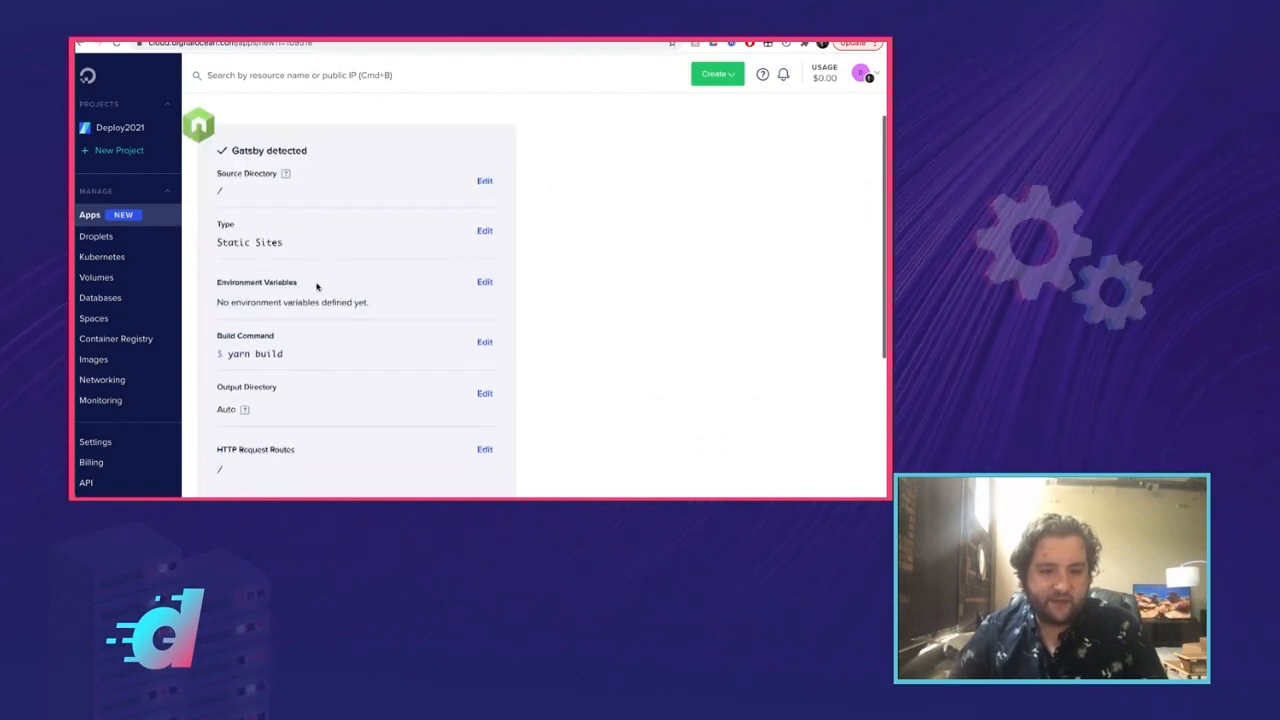
{"action": "scroll", "coordinate": [316, 287], "scroll_direction": "down", "scroll_amount": 3}
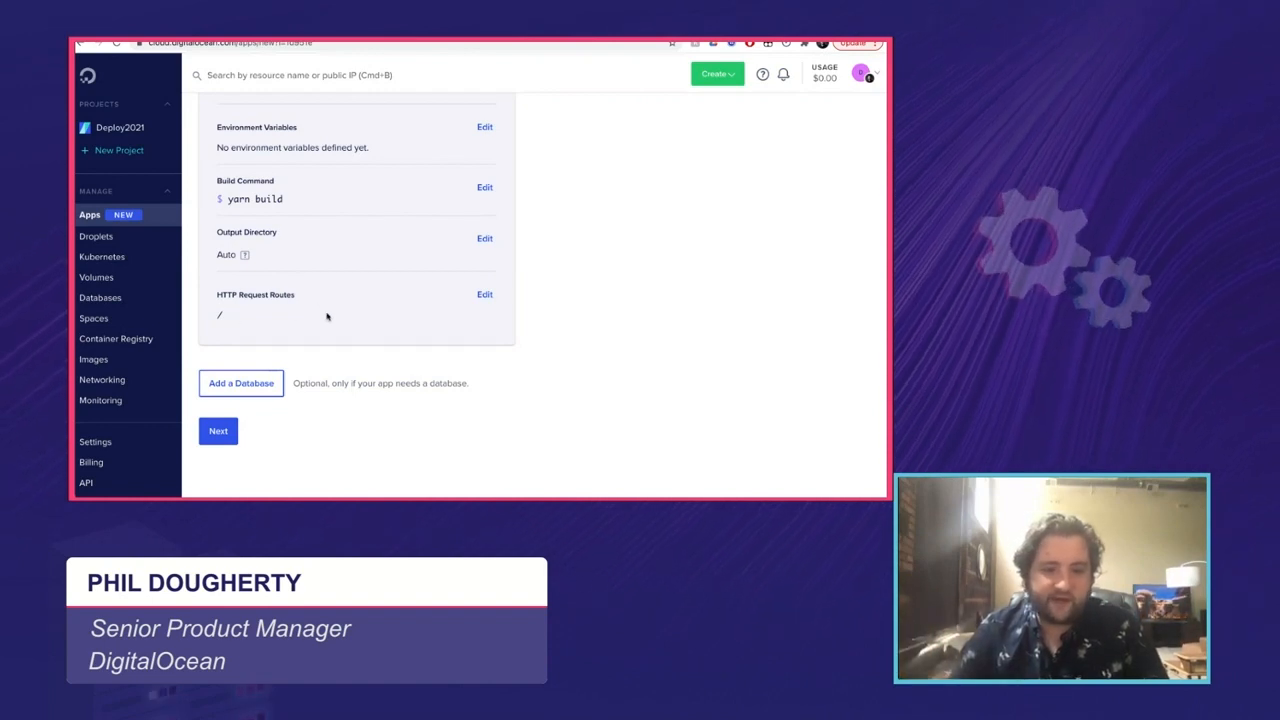
{"action": "left_click", "coordinate": [226, 437]}
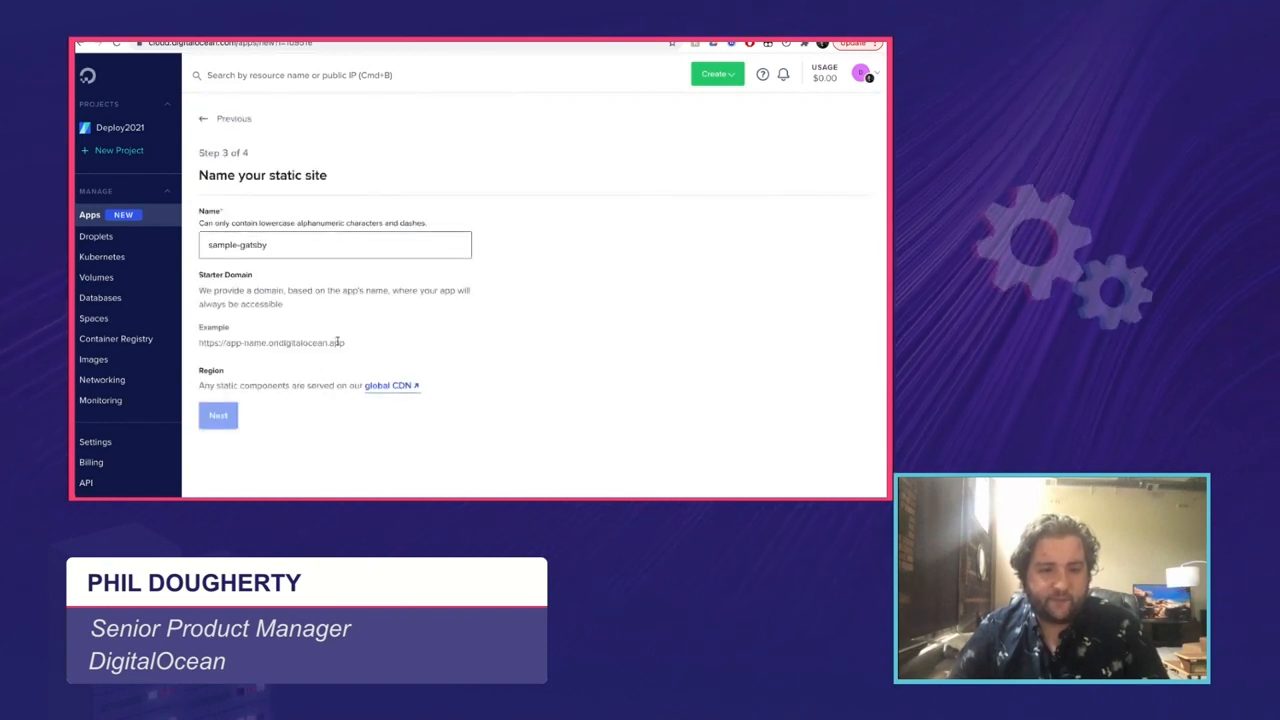
Name the static site sample-gatsby2 and launch it on the Starter plan
{"action": "left_click", "coordinate": [293, 245]}
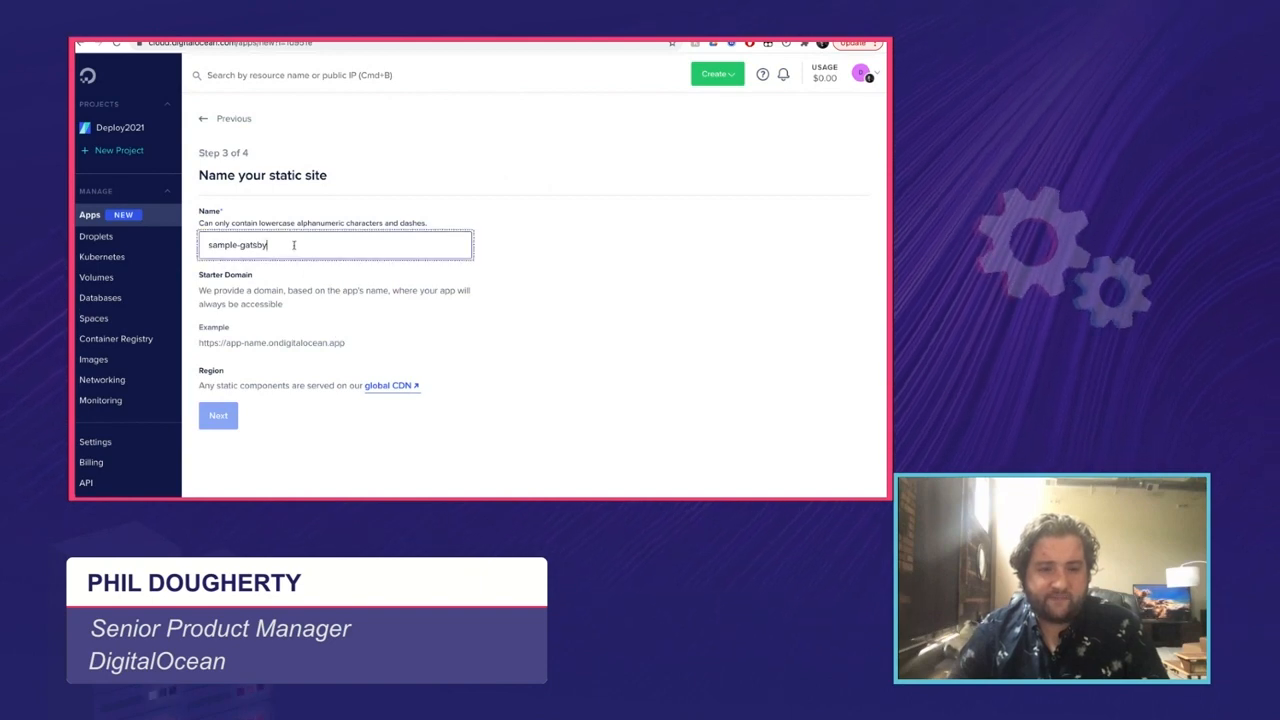
{"action": "type", "text": "2"}
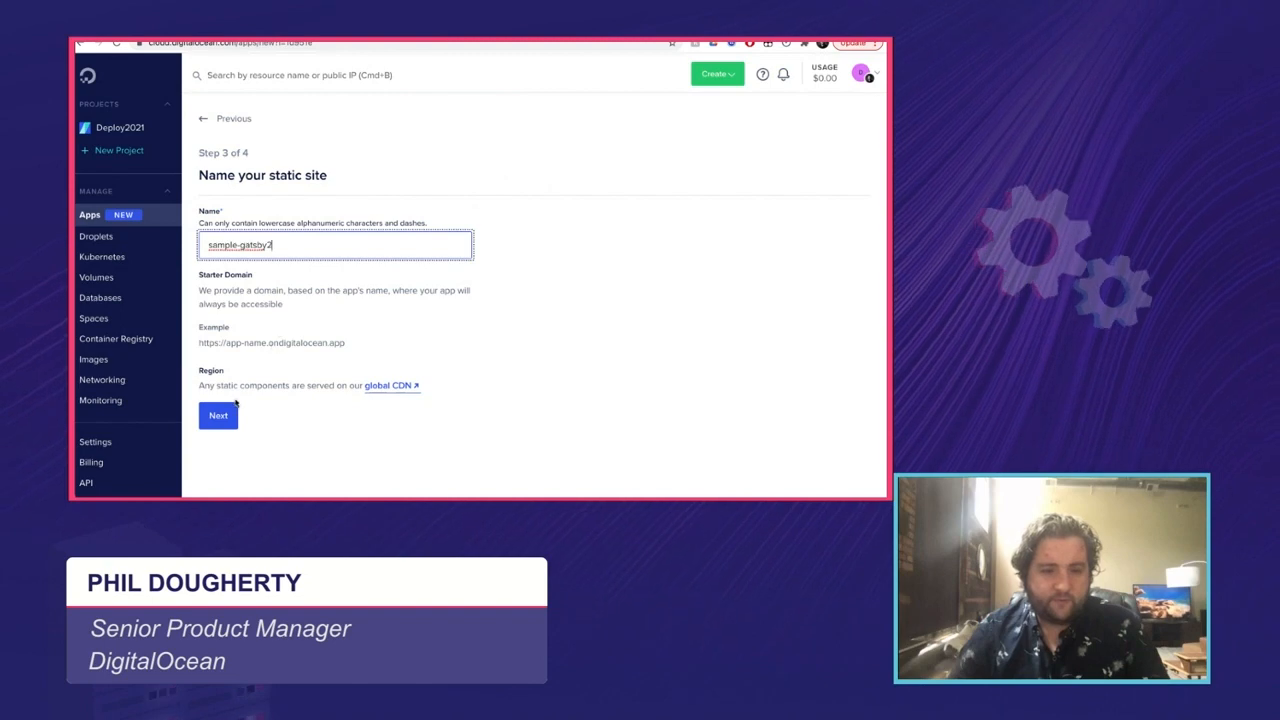
{"action": "left_click", "coordinate": [227, 419]}
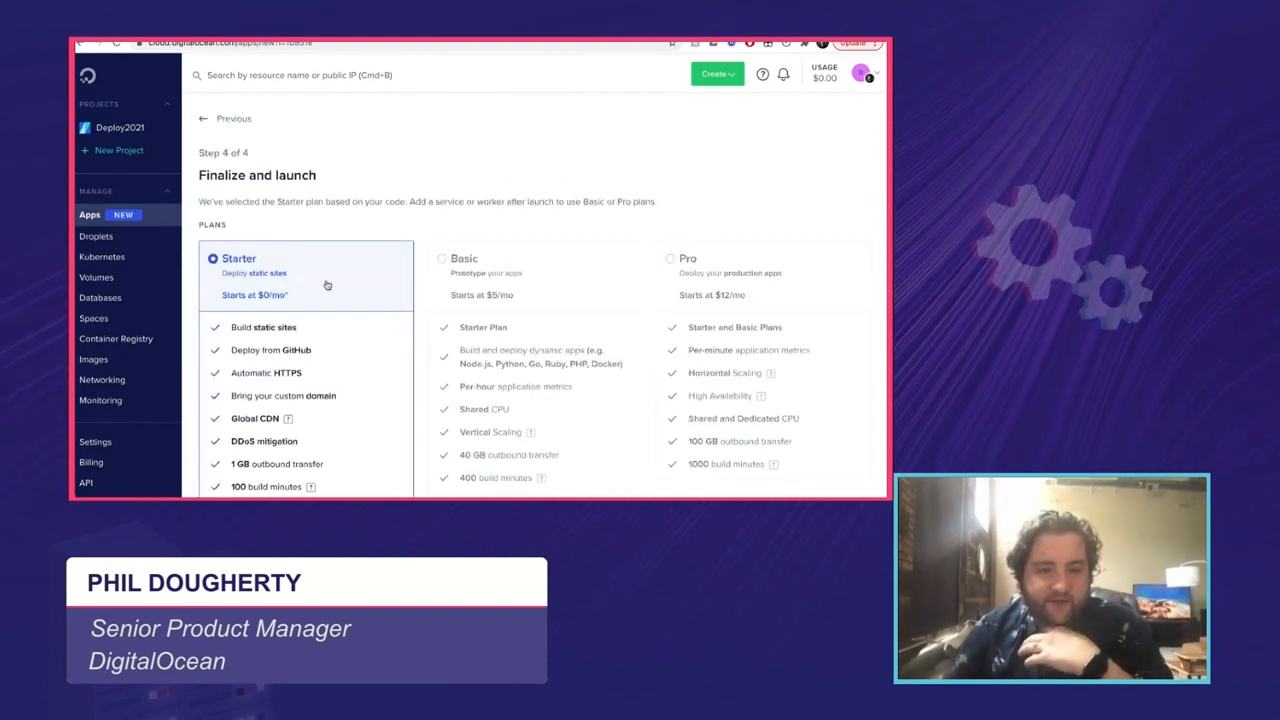
{"action": "scroll", "coordinate": [326, 285], "scroll_direction": "down", "scroll_amount": 3}
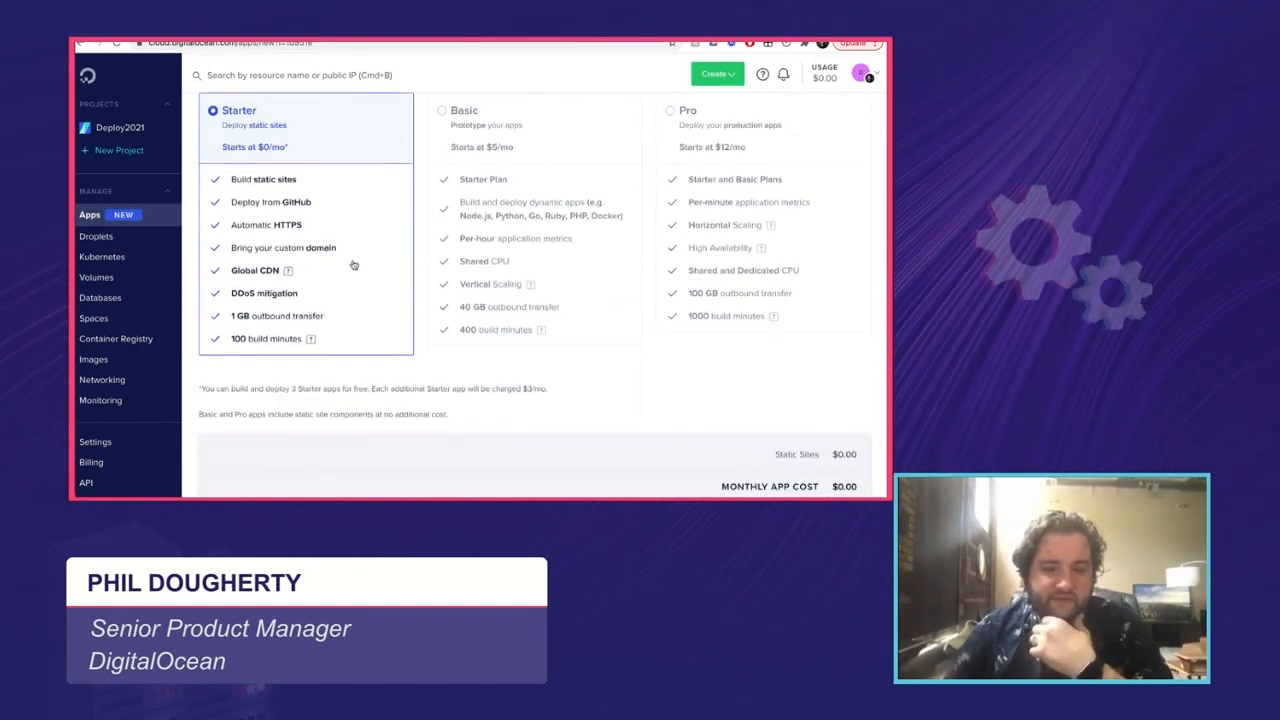
{"action": "scroll", "coordinate": [353, 265], "scroll_direction": "down", "scroll_amount": 1}
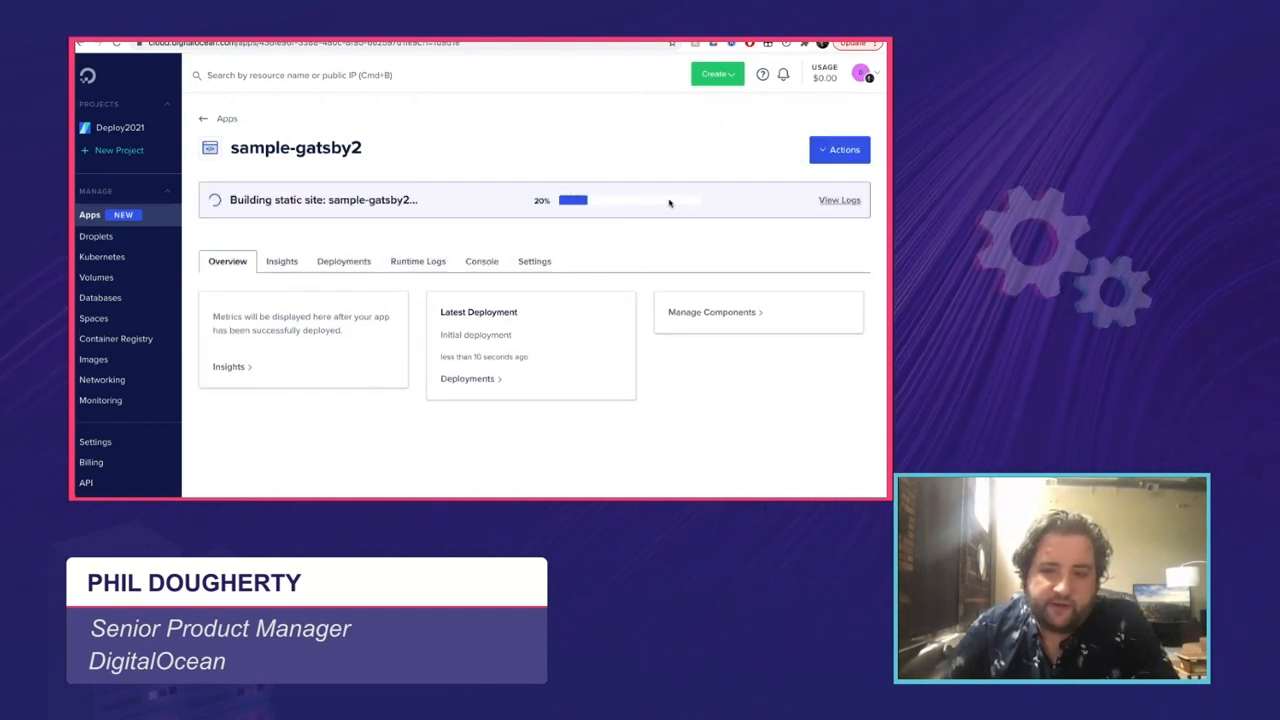
Examine the live build logs of sample-gatsby2's initial deployment
{"action": "left_click", "coordinate": [829, 202]}
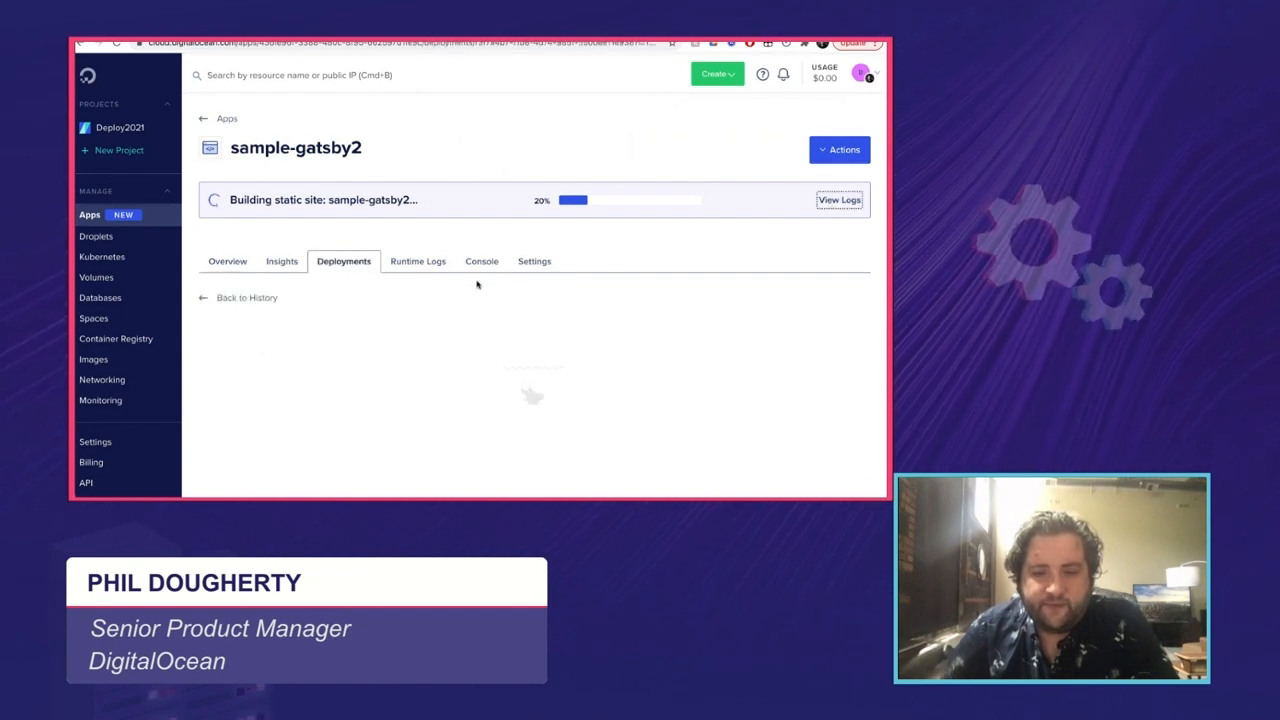
{"action": "scroll", "coordinate": [376, 340], "scroll_direction": "down", "scroll_amount": 4}
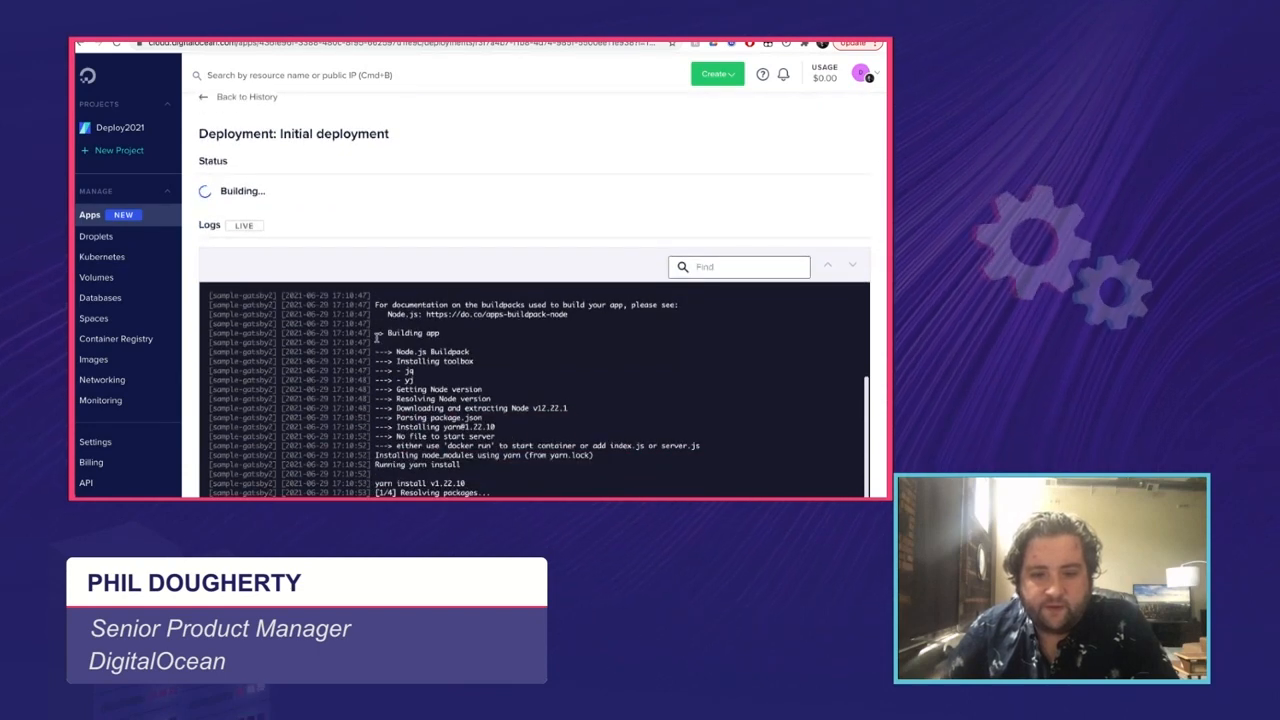
{"action": "scroll", "coordinate": [376, 340], "scroll_direction": "up", "scroll_amount": 3}
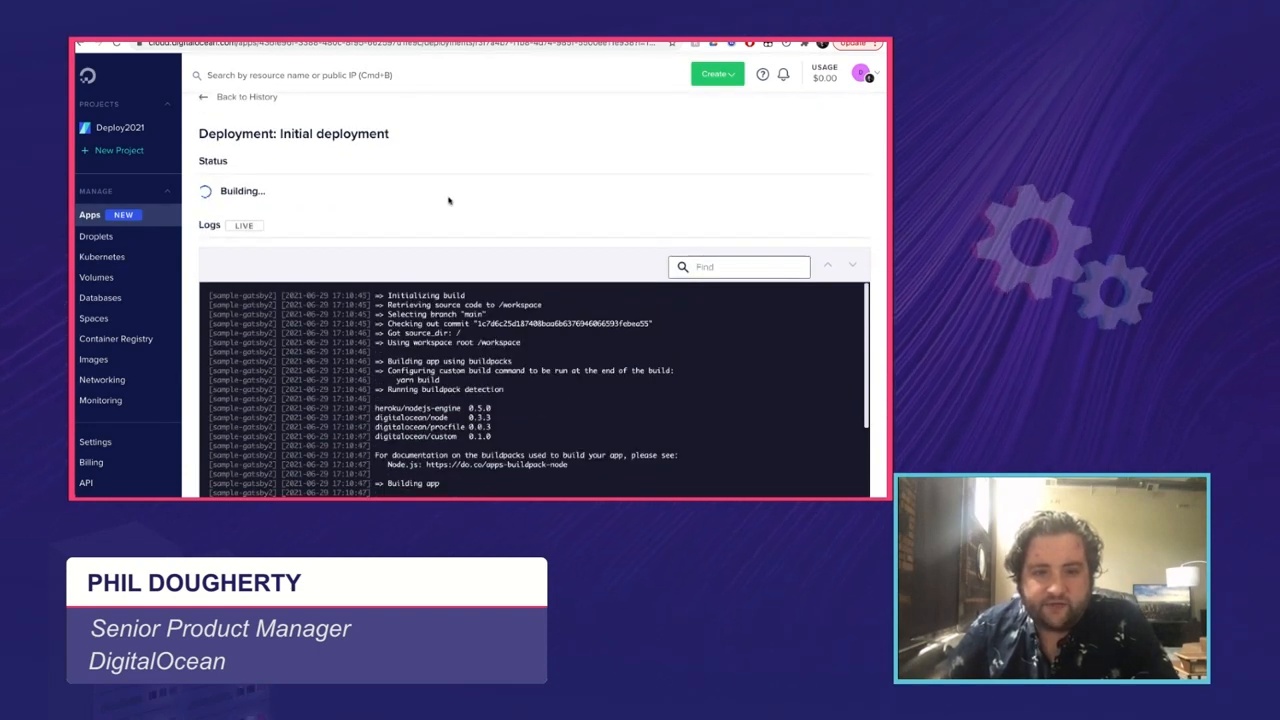
{"action": "scroll", "coordinate": [448, 200], "scroll_direction": "up", "scroll_amount": 4}
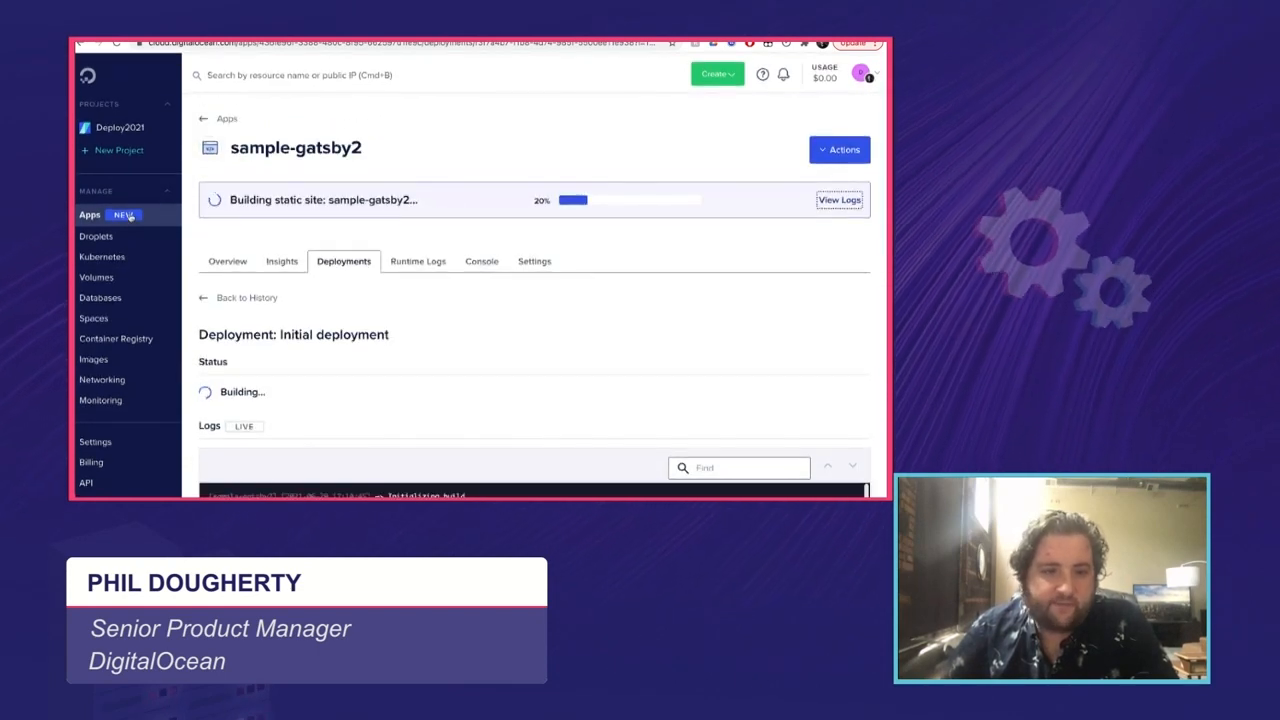
Open the existing my-starter-app from the apps list and view its live site, returning to the app overview
{"action": "left_click", "coordinate": [128, 216]}
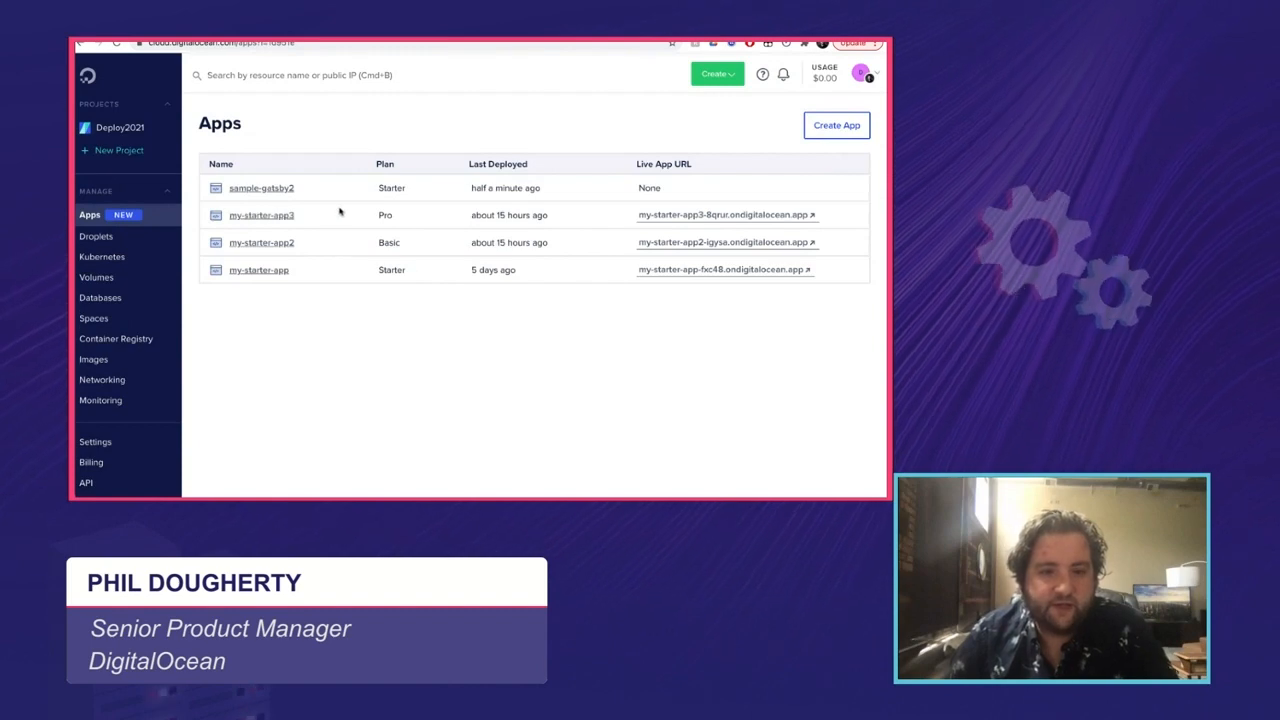
{"action": "left_click", "coordinate": [272, 270]}
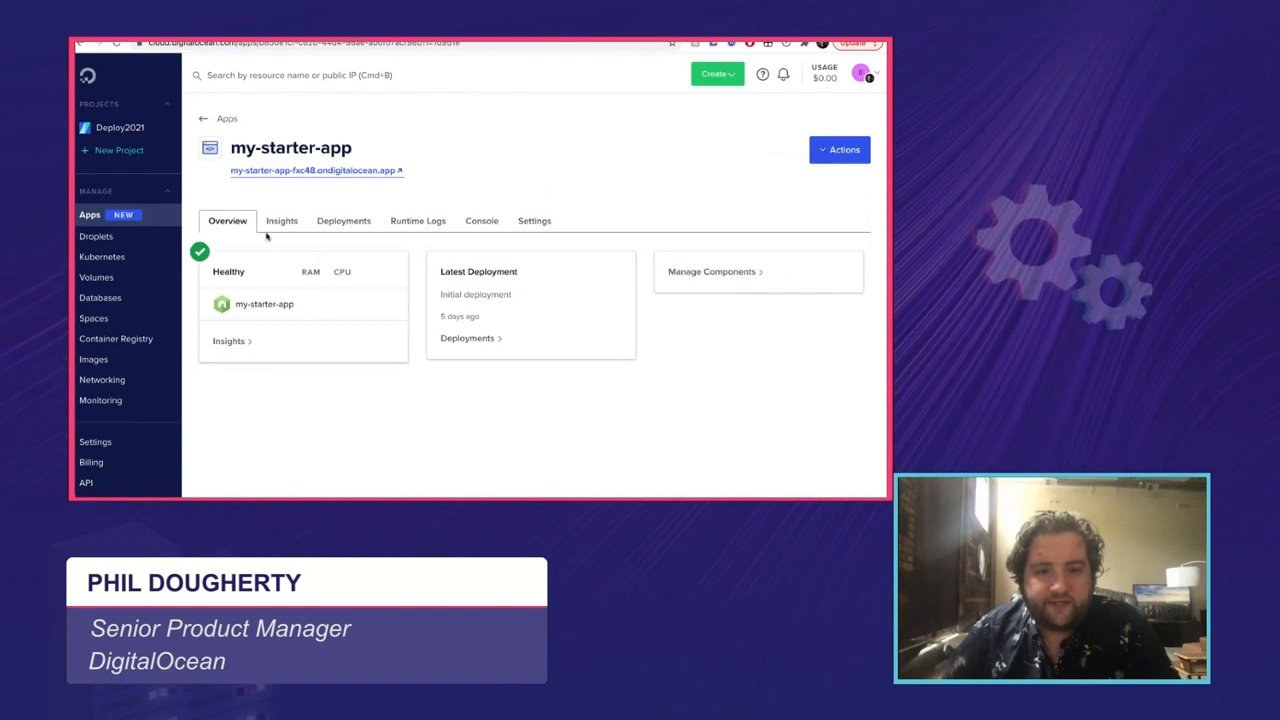
{"action": "left_click", "coordinate": [300, 172]}
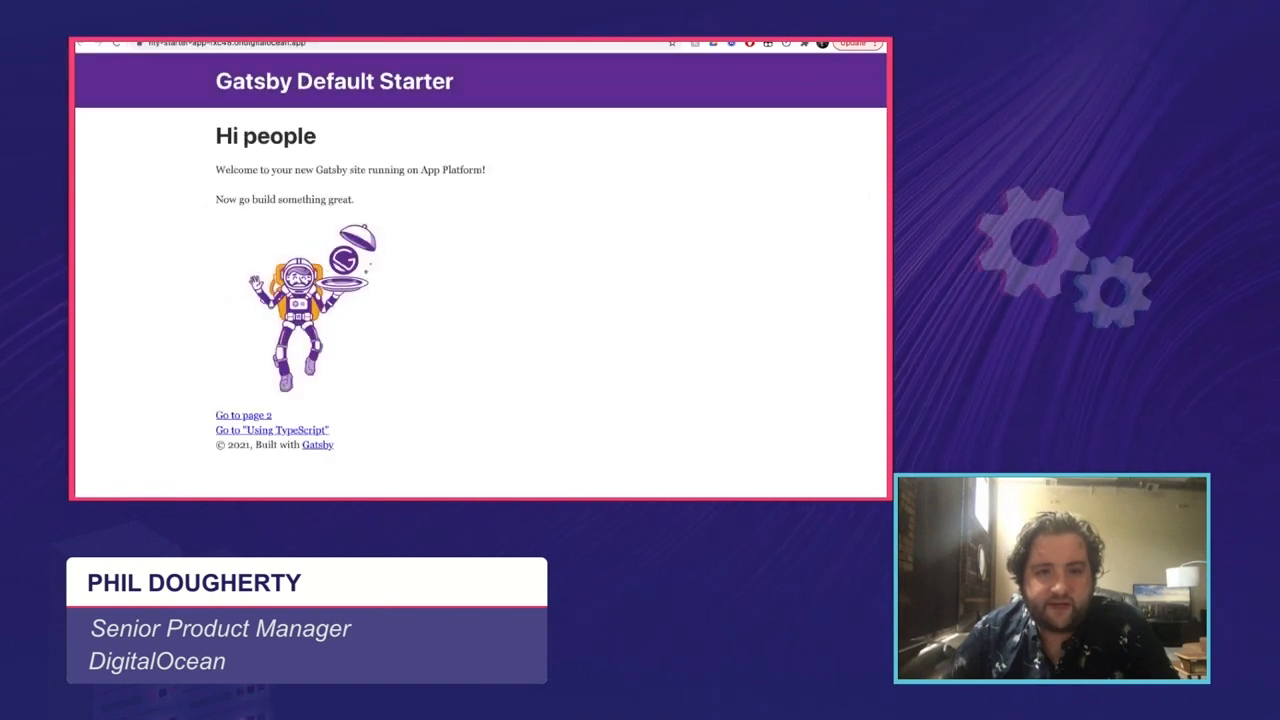
{"action": "left_click", "coordinate": [225, 38]}
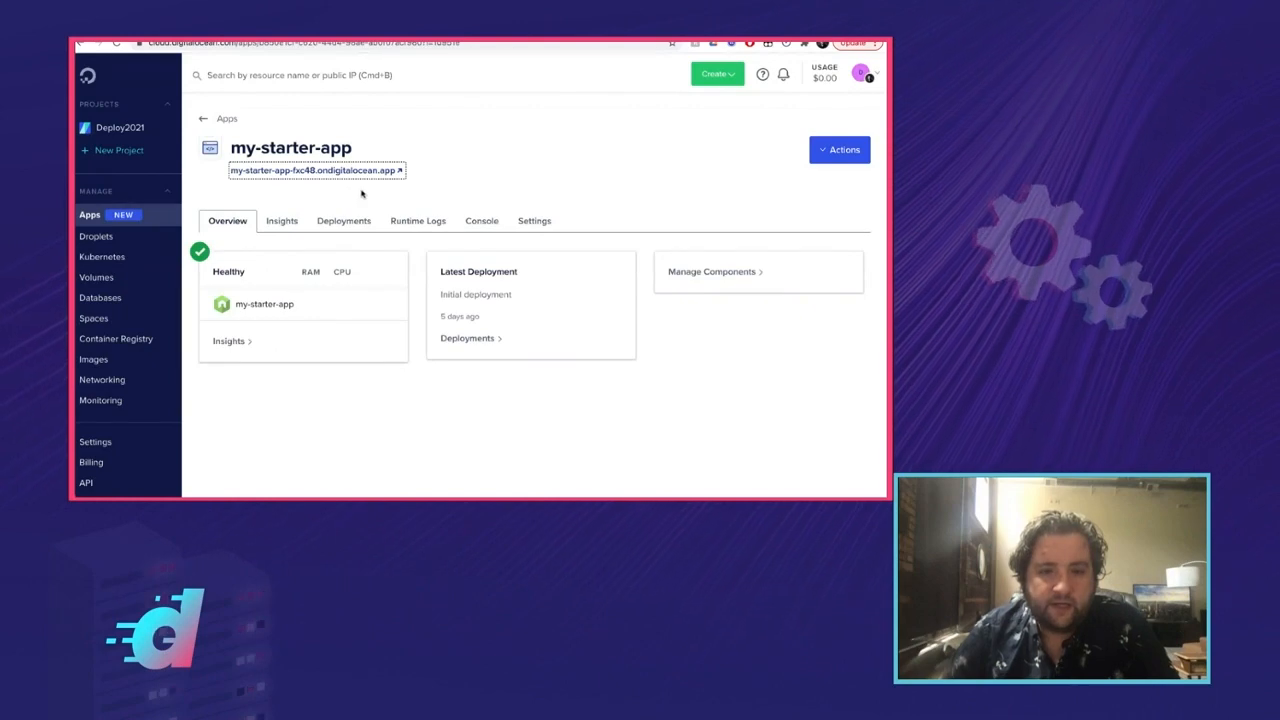
Examine the CDN bandwidth, latency and throughput charts in my-starter-app's insights
{"action": "left_click", "coordinate": [284, 224]}
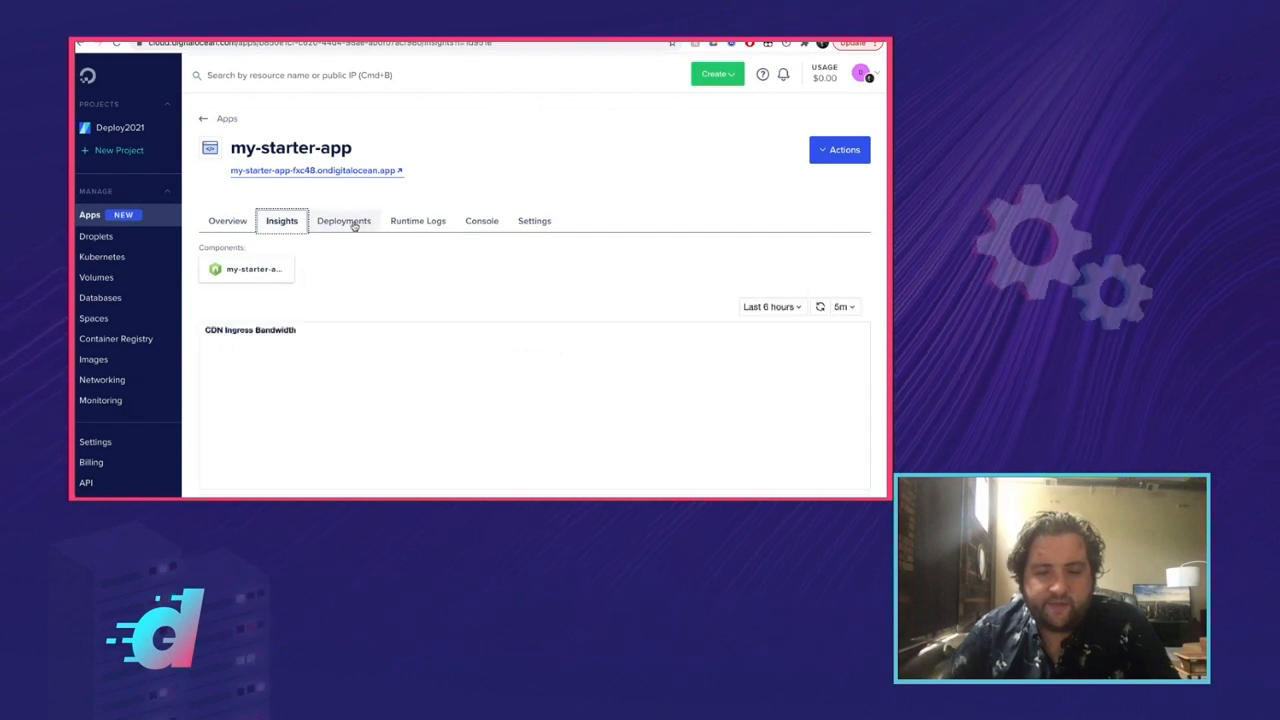
{"action": "scroll", "coordinate": [423, 276], "scroll_direction": "down", "scroll_amount": 3}
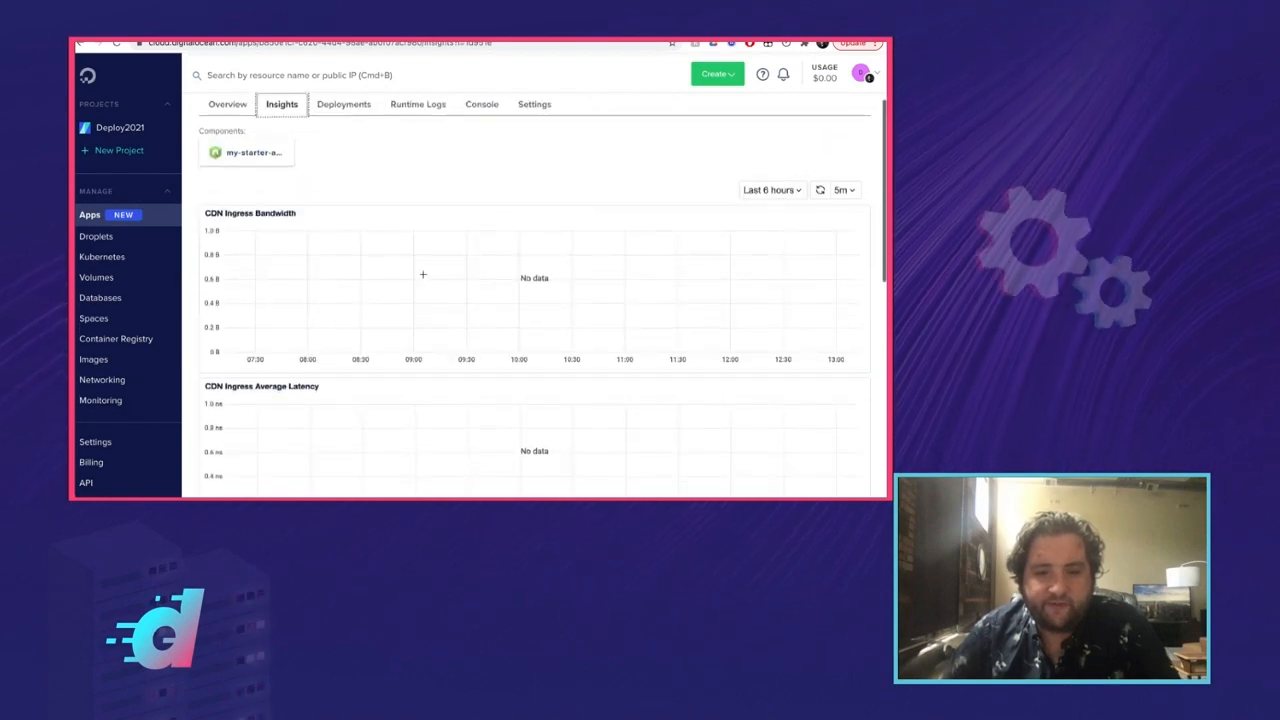
{"action": "scroll", "coordinate": [423, 274], "scroll_direction": "down", "scroll_amount": 3}
{"action": "scroll", "coordinate": [423, 274], "scroll_direction": "down", "scroll_amount": 3}
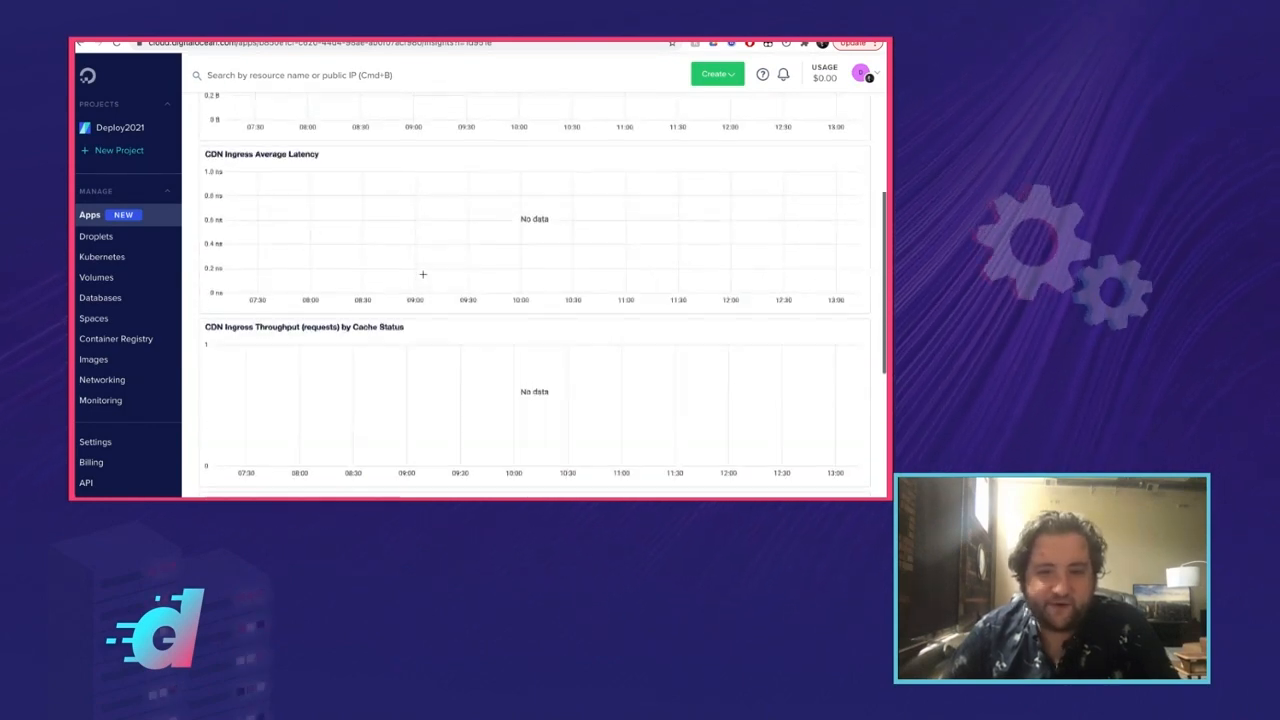
{"action": "scroll", "coordinate": [423, 274], "scroll_direction": "up", "scroll_amount": 9}
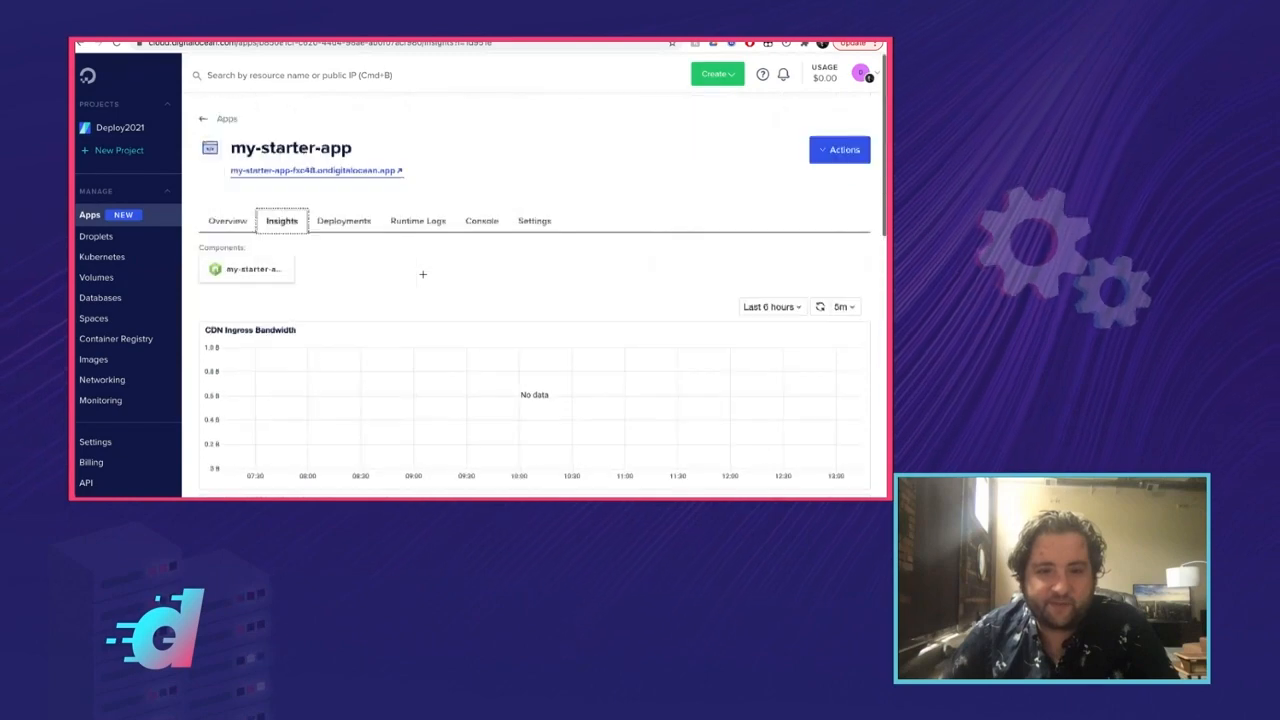
Look through my-starter-app's deployment history, runtime logs, console access and app settings
{"action": "left_click", "coordinate": [360, 222]}
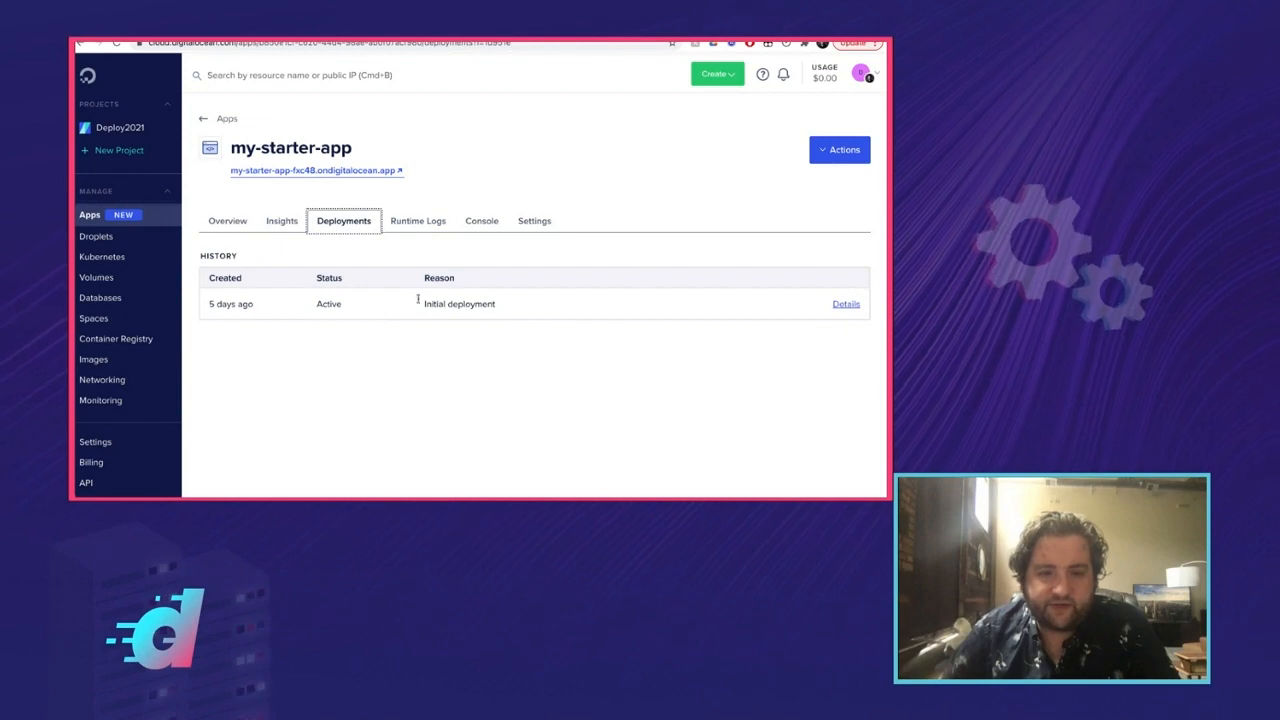
{"action": "left_click", "coordinate": [438, 227]}
{"action": "left_click", "coordinate": [474, 226]}
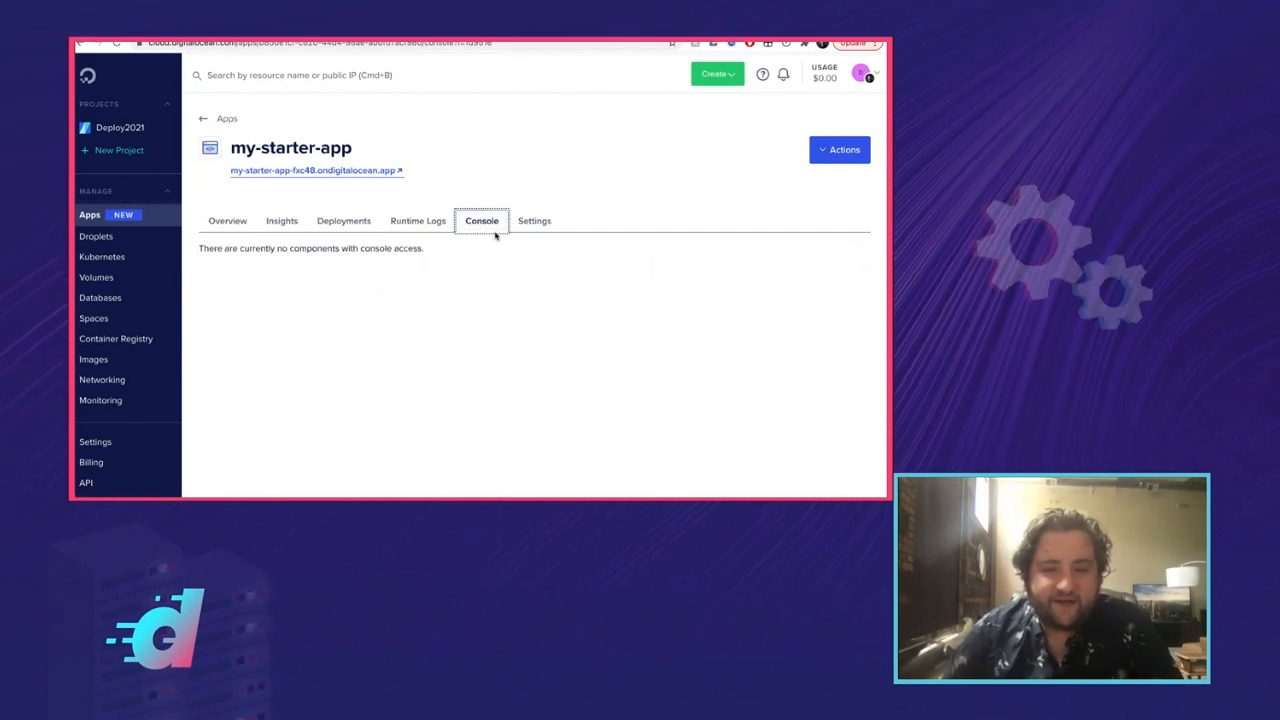
{"action": "left_click", "coordinate": [536, 225]}
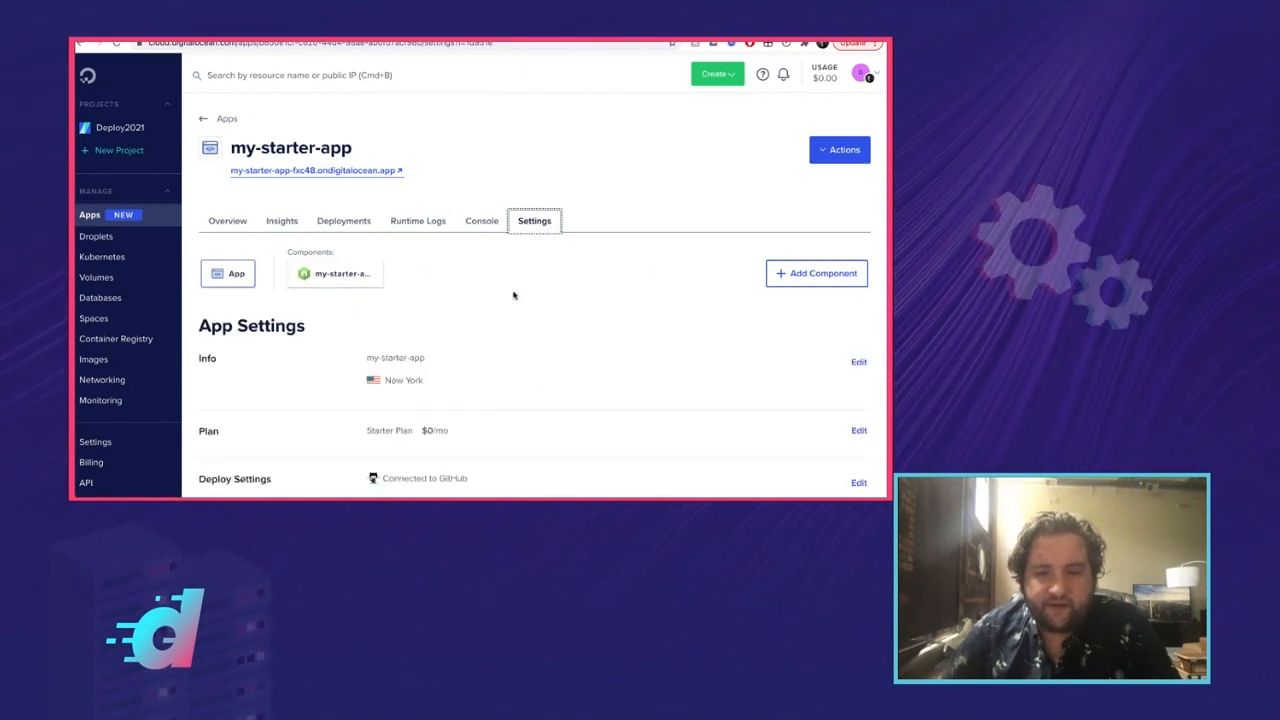
{"action": "scroll", "coordinate": [513, 295], "scroll_direction": "down", "scroll_amount": 2}
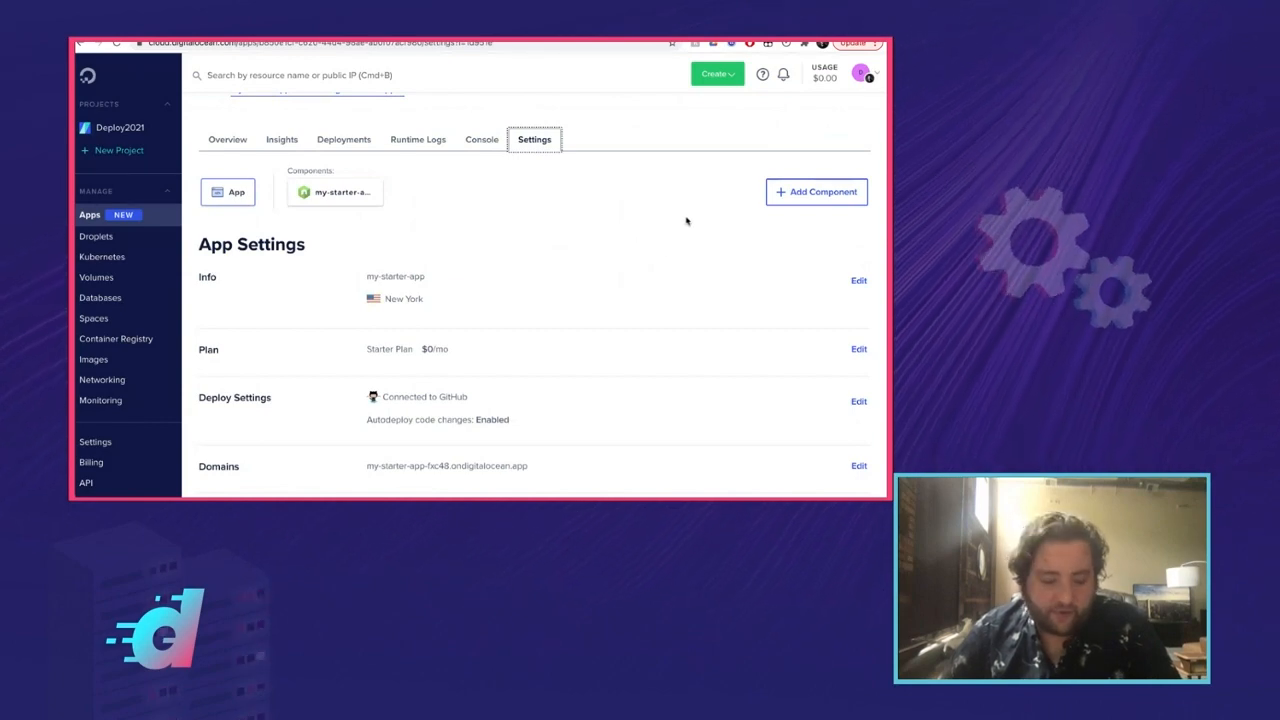
{"action": "left_click", "coordinate": [807, 197]}
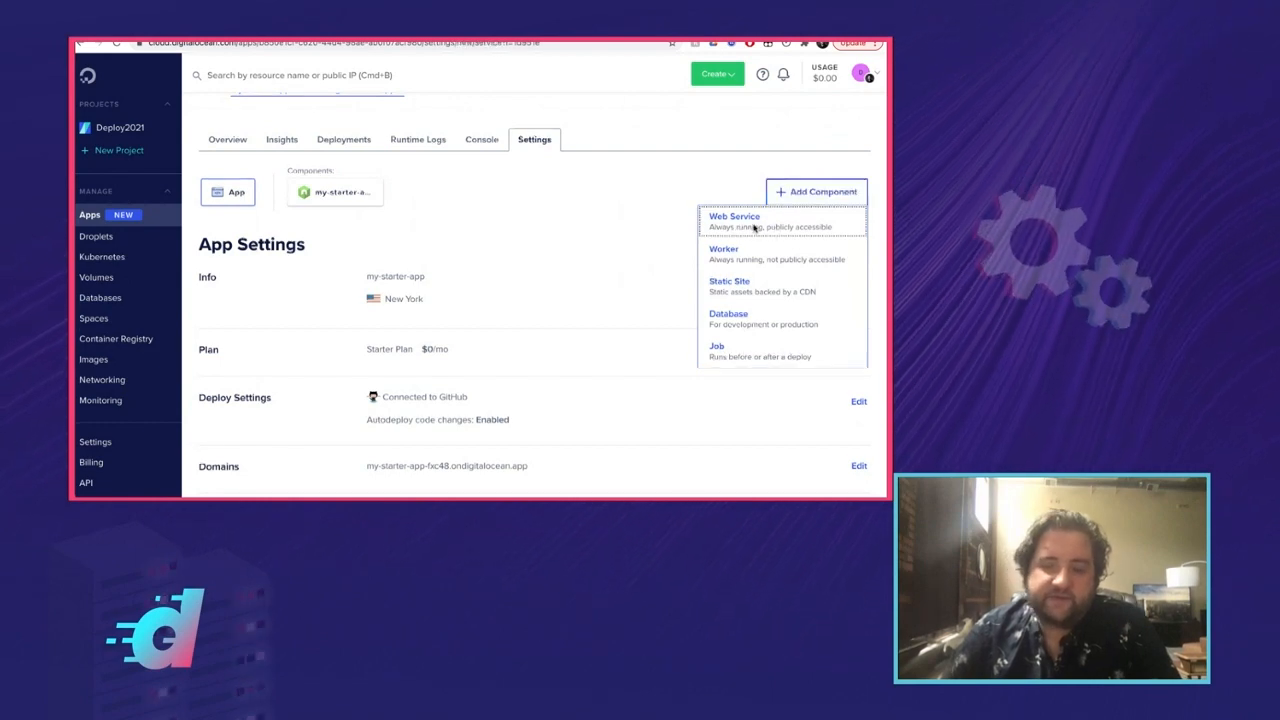
{"action": "left_click", "coordinate": [754, 222]}
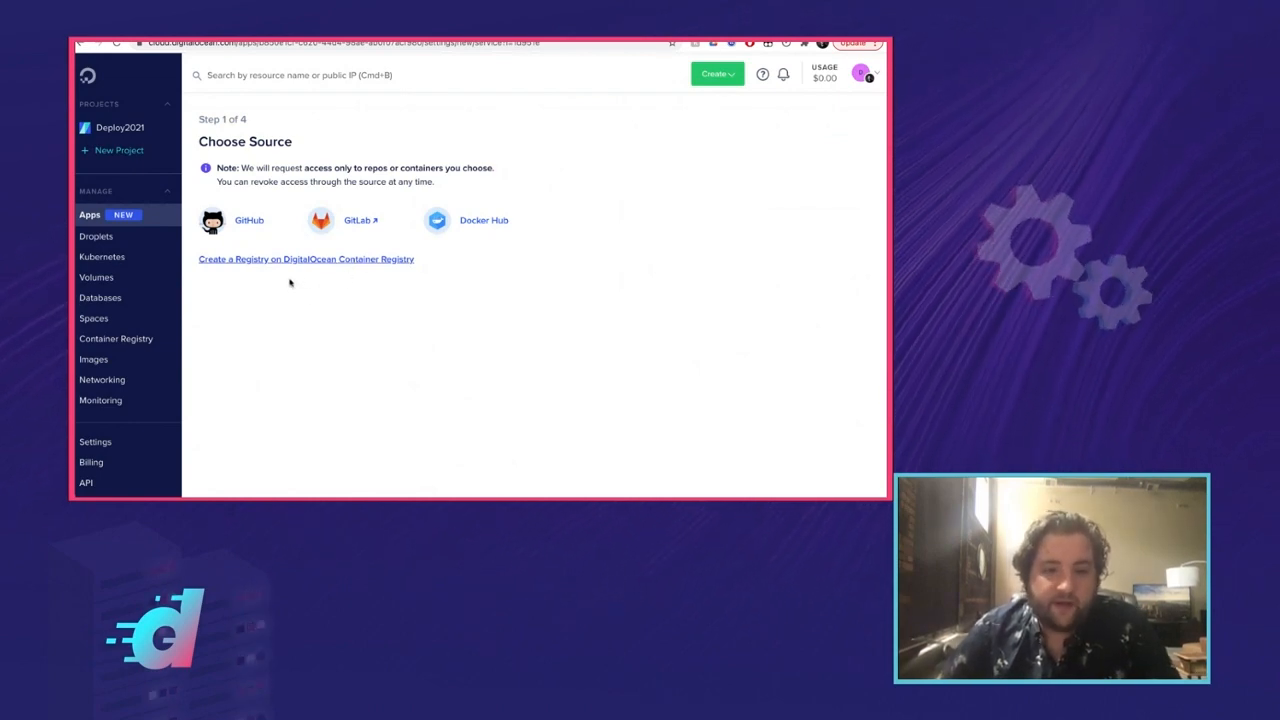
{"action": "left_click", "coordinate": [250, 221]}
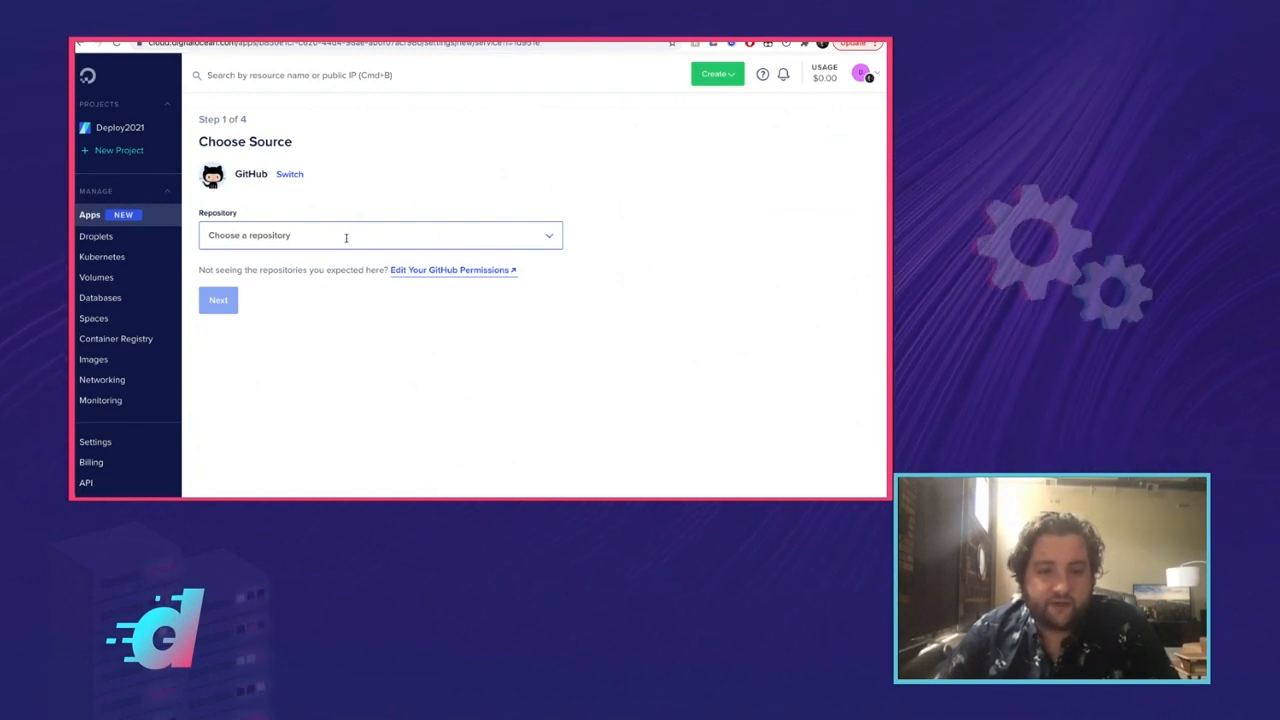
{"action": "left_click", "coordinate": [116, 219]}
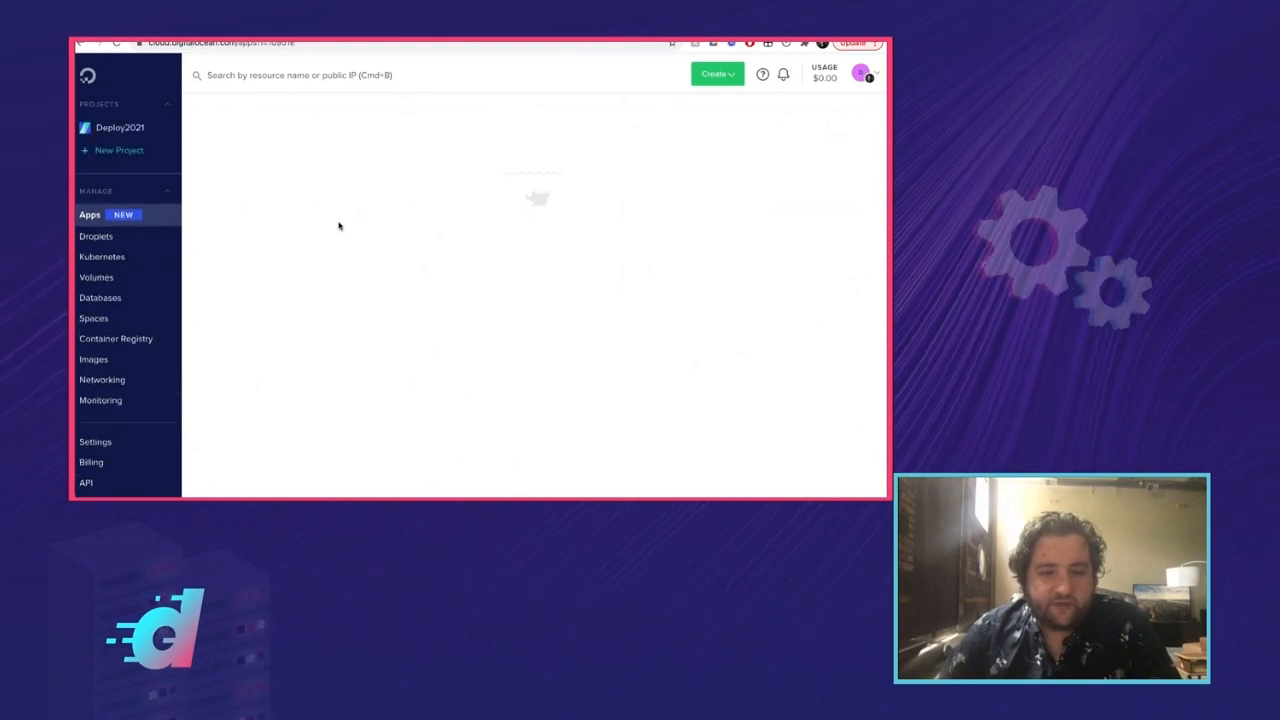
Open my-starter-app2 from the apps list and examine the CPU, memory and CDN charts in its insights
{"action": "left_click", "coordinate": [274, 244]}
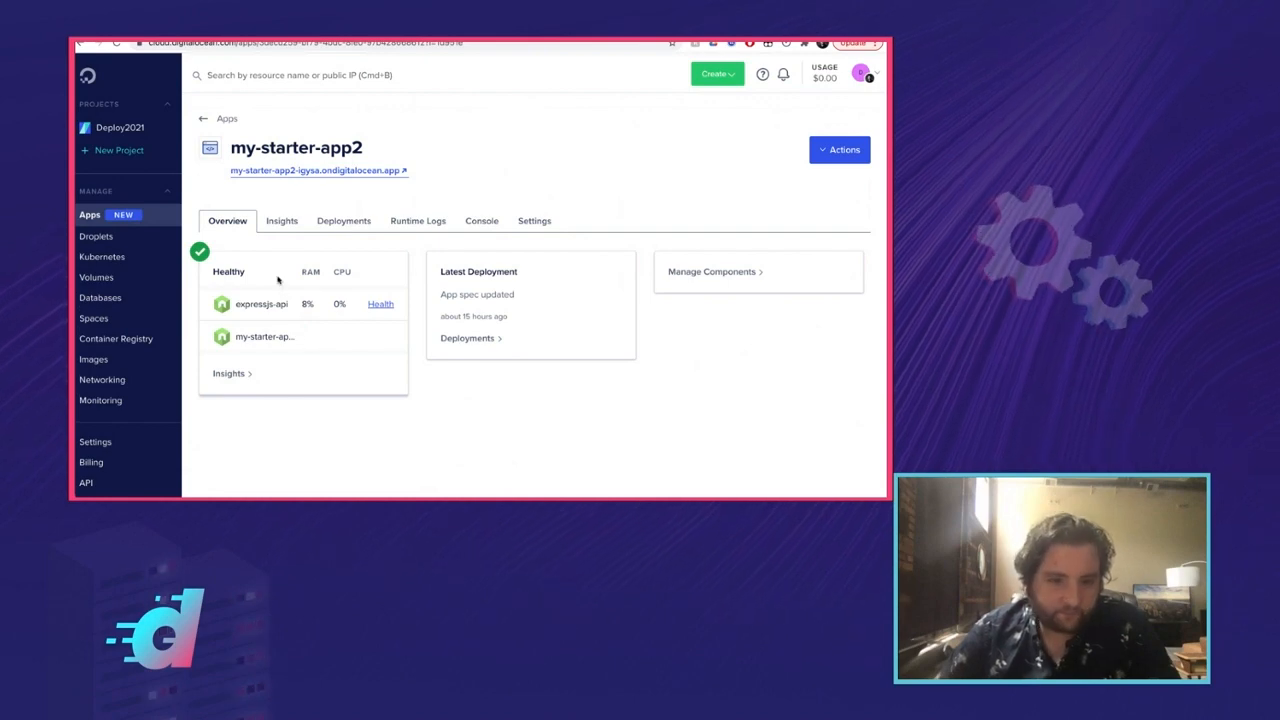
{"action": "left_click", "coordinate": [295, 226]}
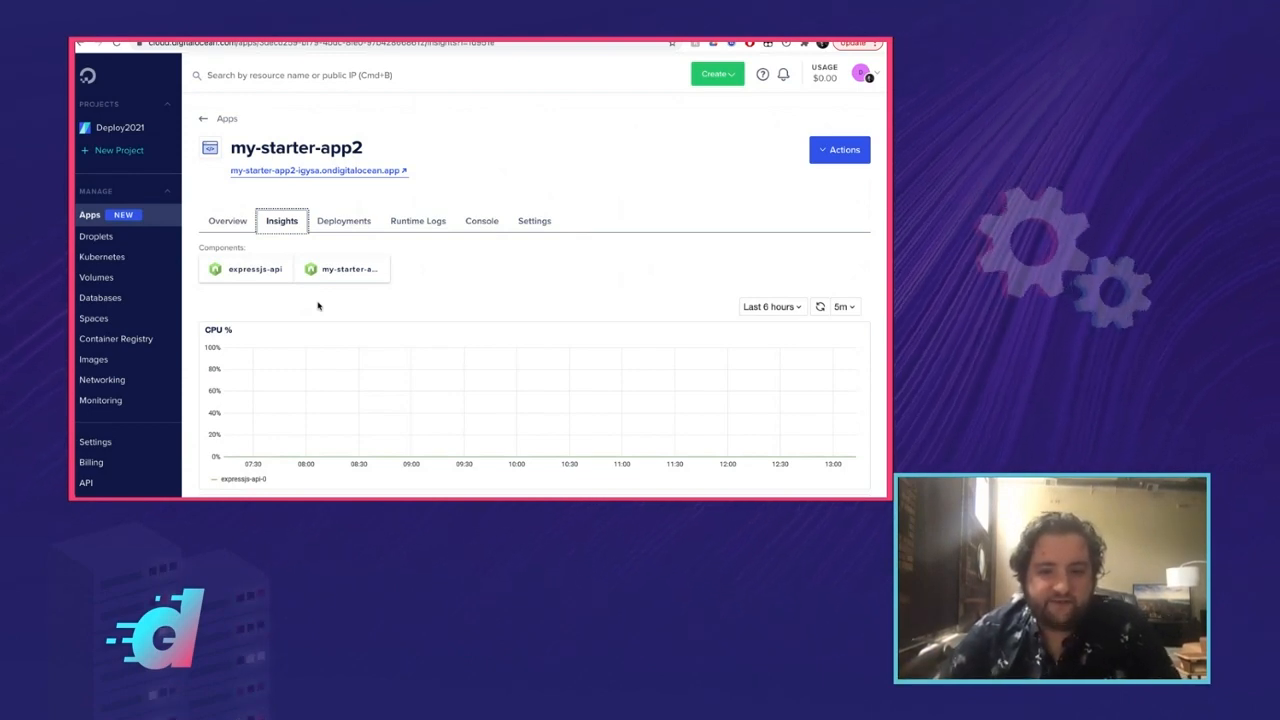
{"action": "scroll", "coordinate": [317, 305], "scroll_direction": "down", "scroll_amount": 9}
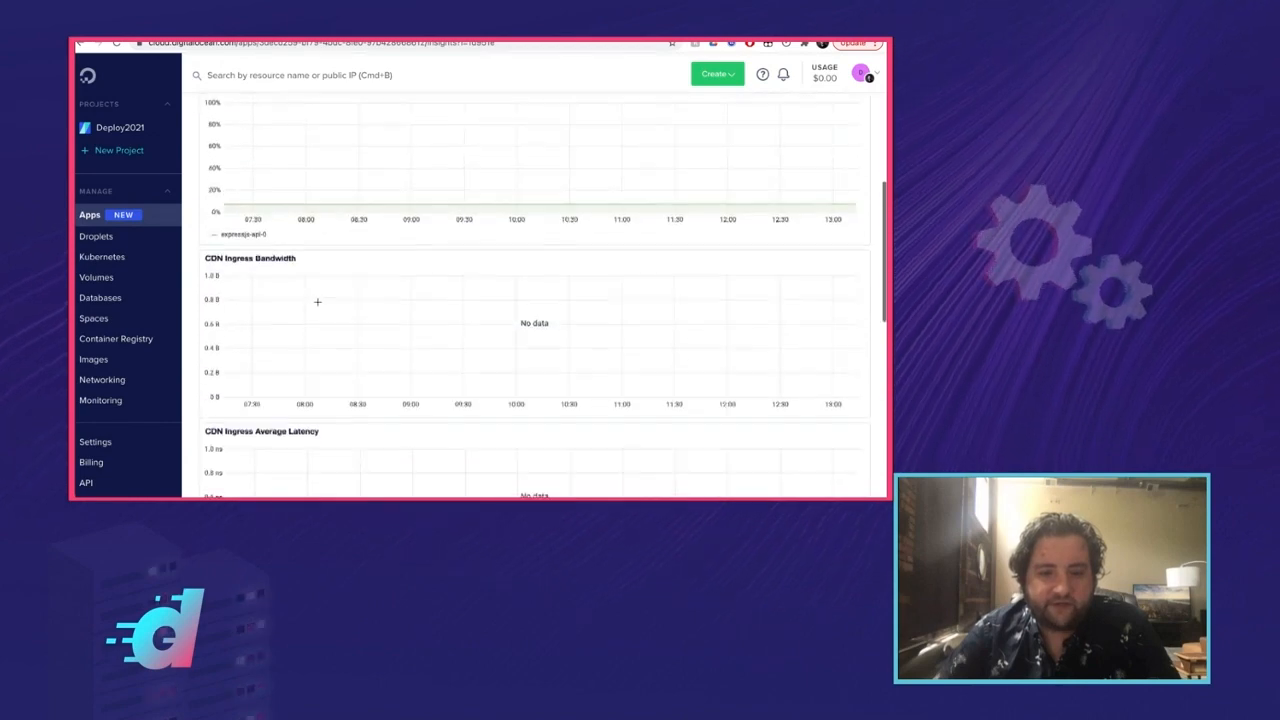
{"action": "scroll", "coordinate": [317, 301], "scroll_direction": "up", "scroll_amount": 10}
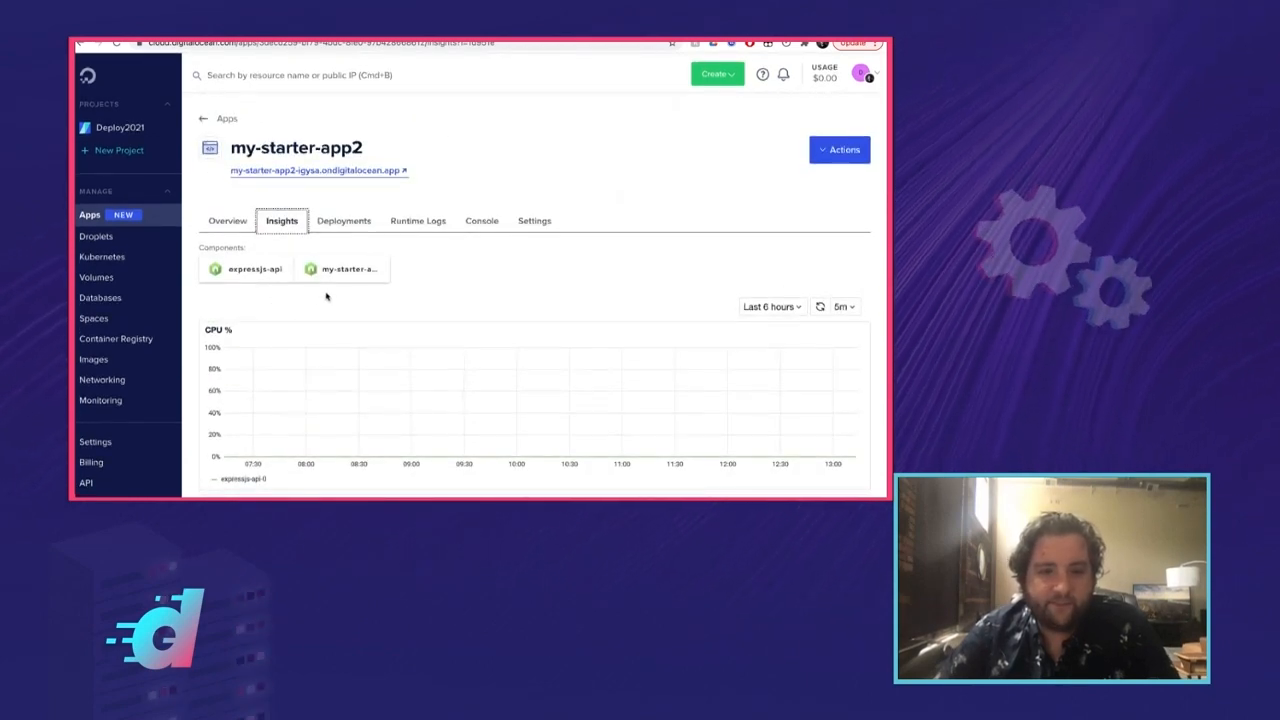
View the runtime logs of my-starter-app2's expressjs-api component and list its files with ls in the component's console
{"action": "left_click", "coordinate": [441, 224]}
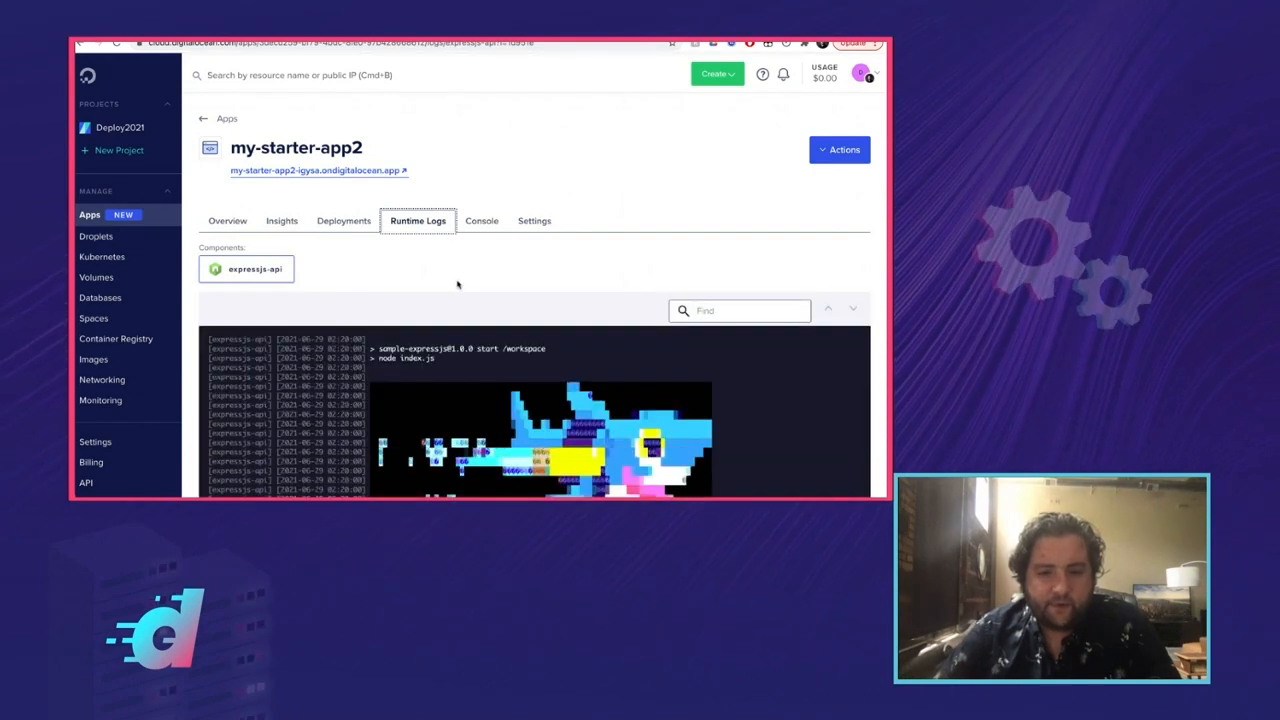
{"action": "left_click", "coordinate": [485, 223]}
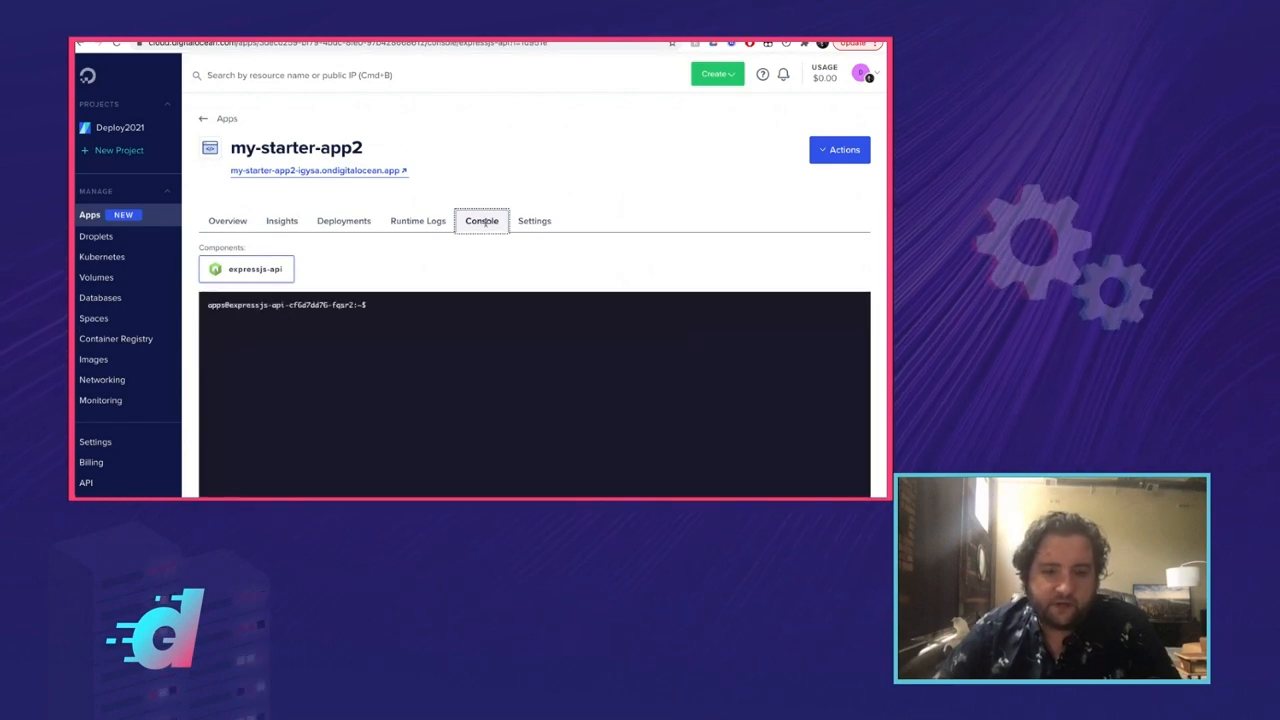
{"action": "type", "text": "ls"}
{"action": "key", "text": "Return"}
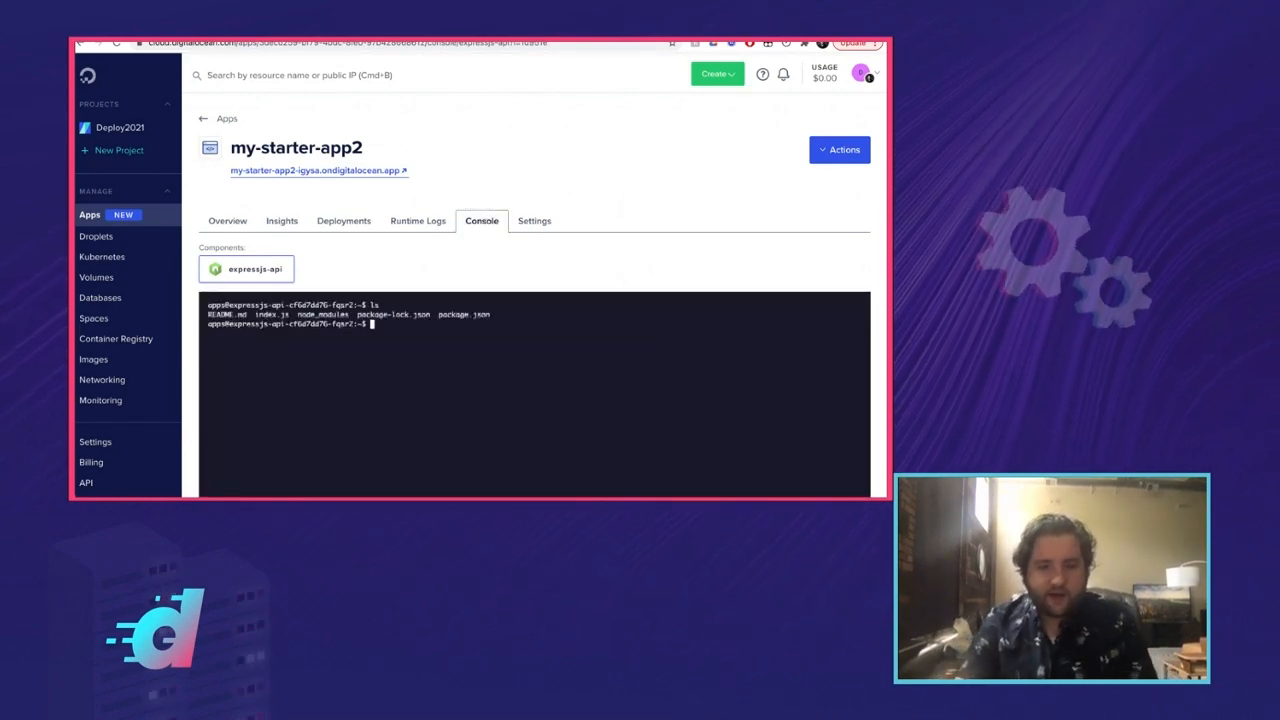
Examine my-starter-app2's app settings, including plan, deploy settings, domains, environment variables and the full app spec
{"action": "left_click", "coordinate": [536, 228]}
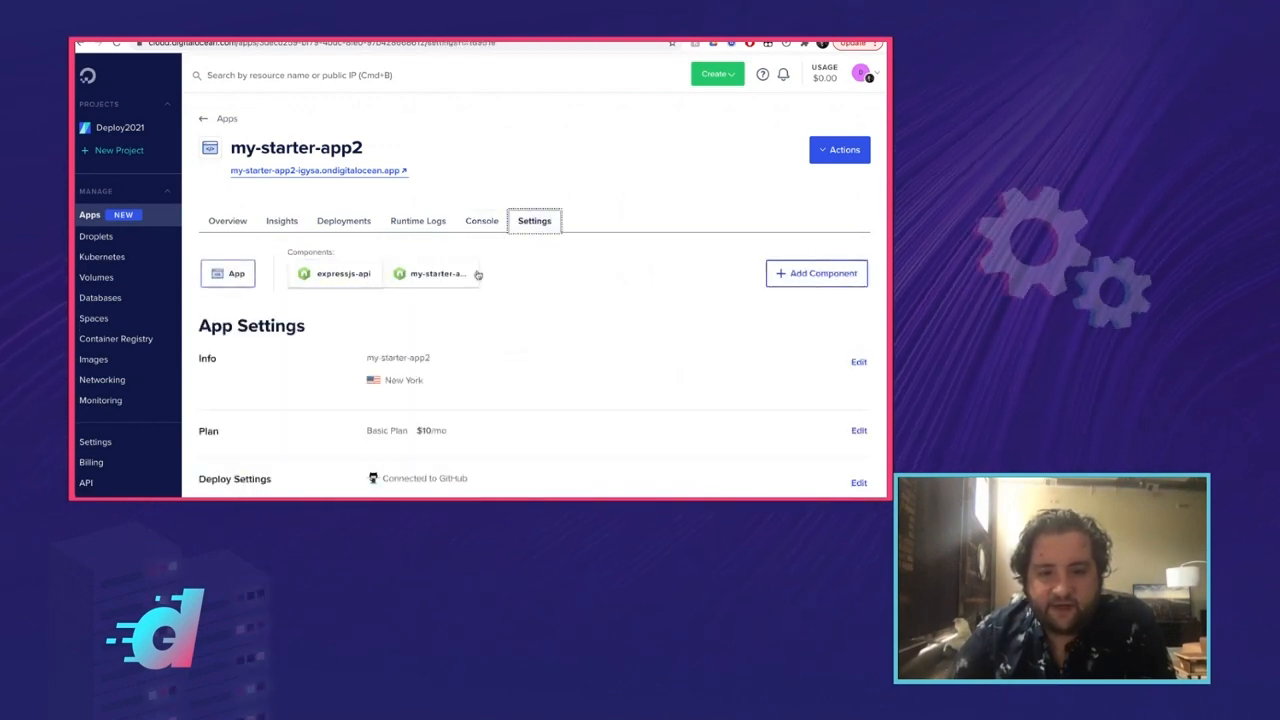
{"action": "scroll", "coordinate": [524, 284], "scroll_direction": "down", "scroll_amount": 1}
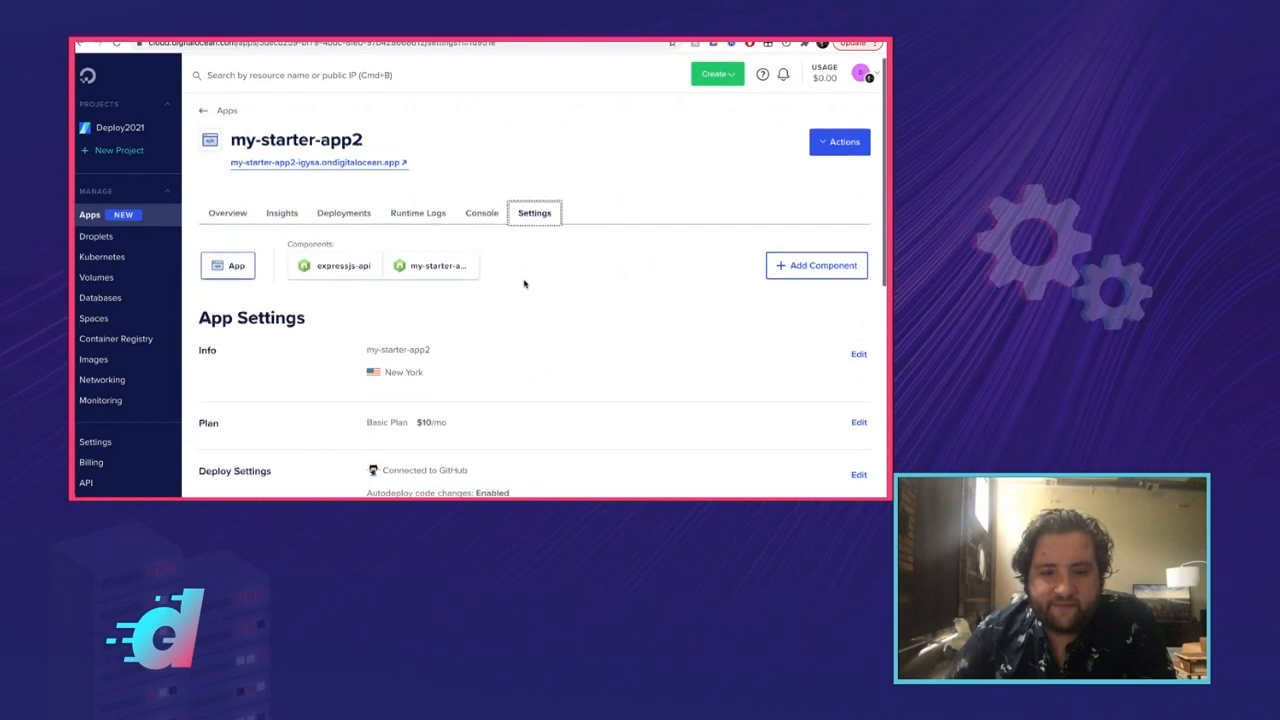
{"action": "scroll", "coordinate": [524, 284], "scroll_direction": "down", "scroll_amount": 3}
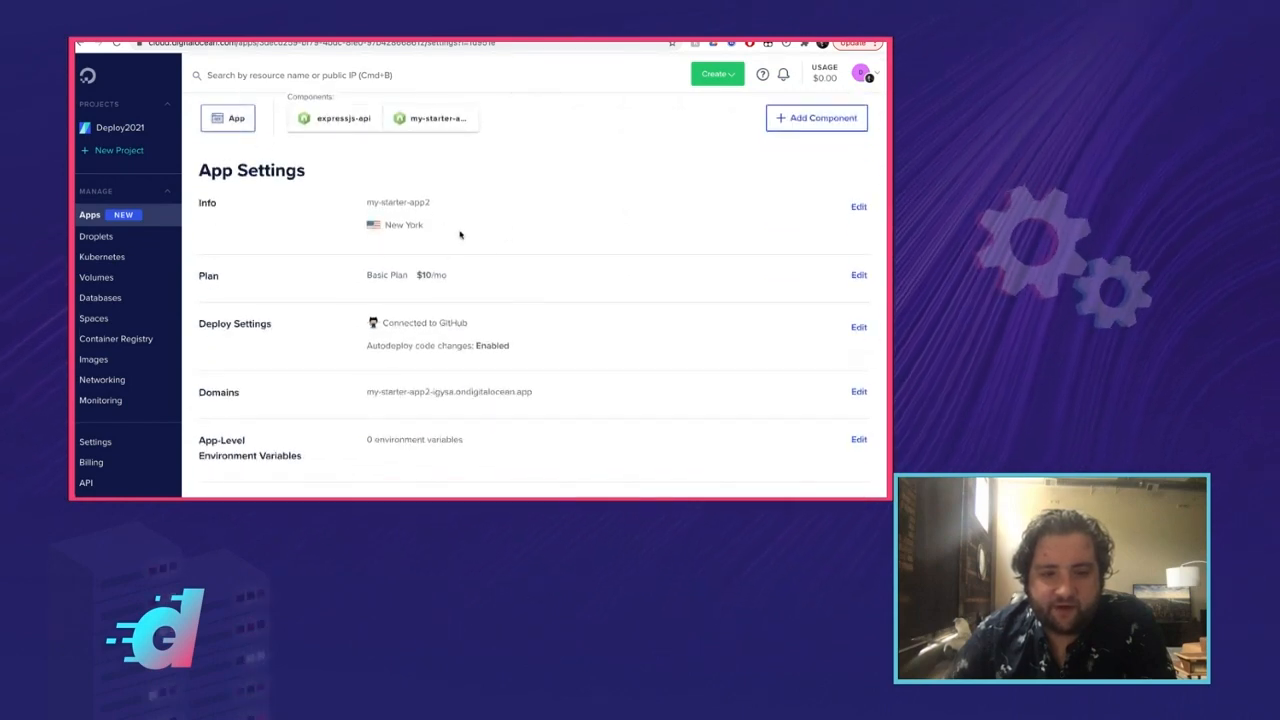
{"action": "scroll", "coordinate": [488, 294], "scroll_direction": "down", "scroll_amount": 2}
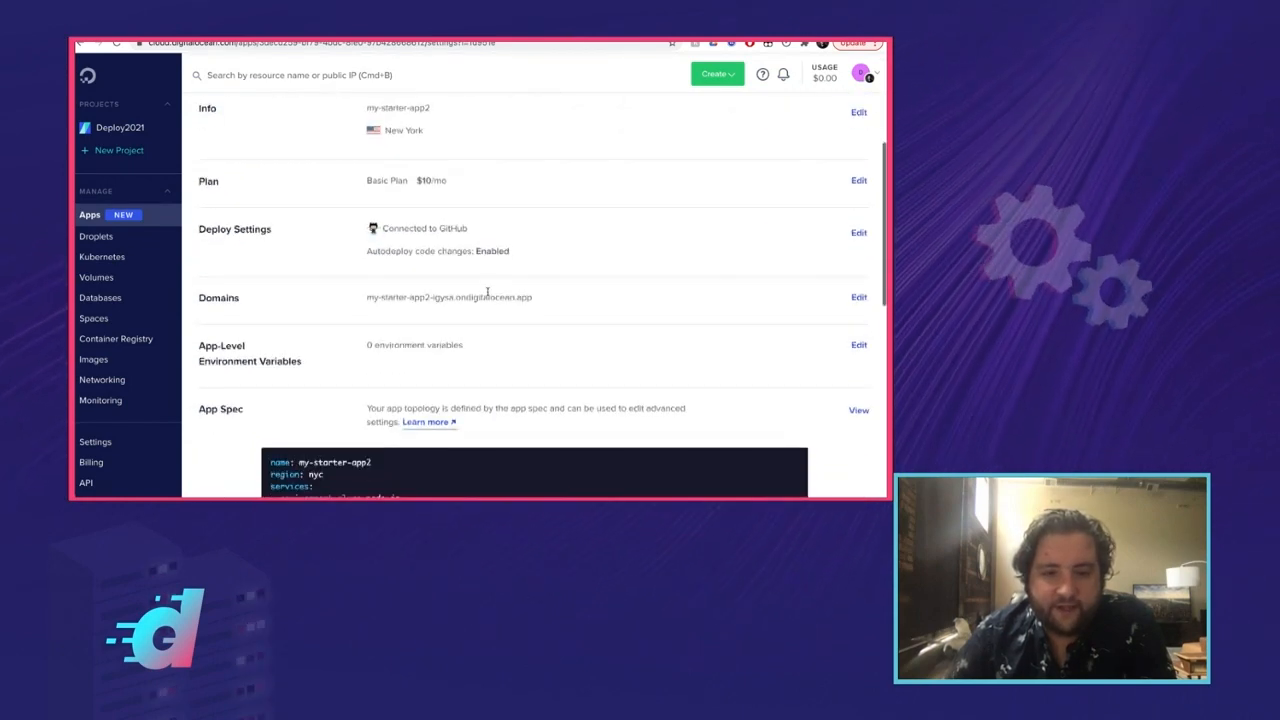
{"action": "scroll", "coordinate": [487, 292], "scroll_direction": "down", "scroll_amount": 1}
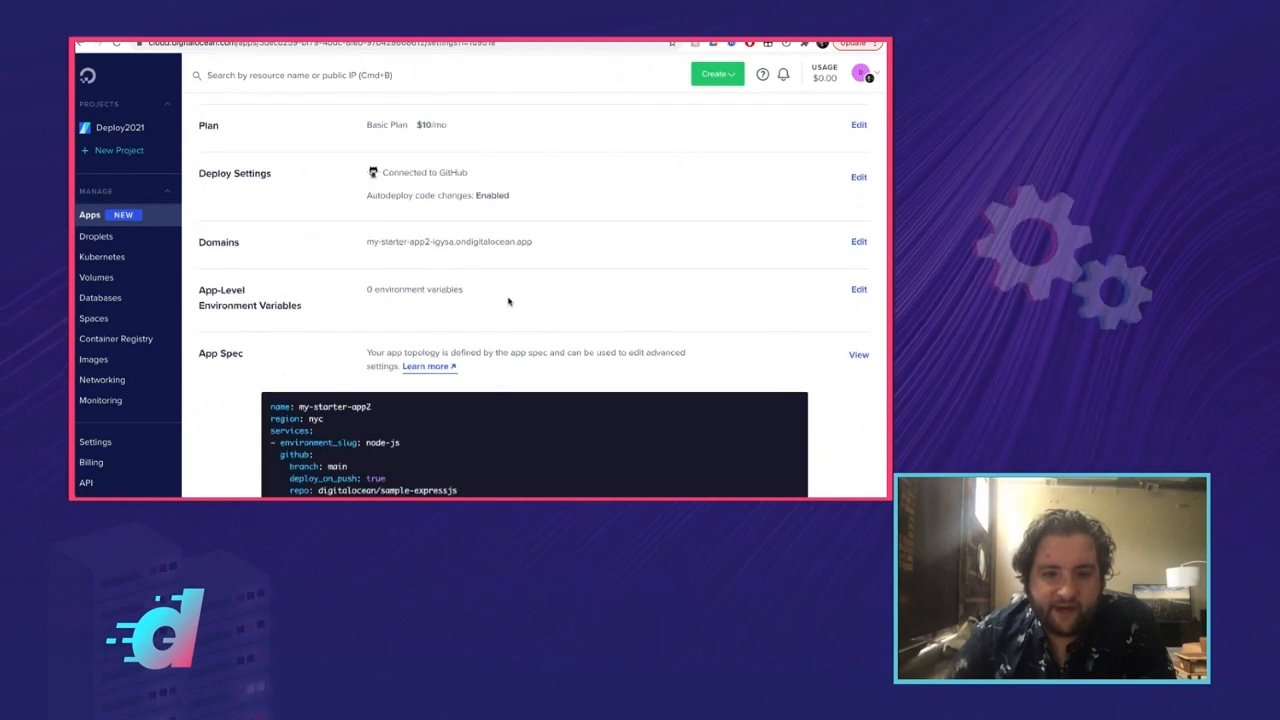
{"action": "scroll", "coordinate": [508, 301], "scroll_direction": "down", "scroll_amount": 2}
{"action": "scroll", "coordinate": [489, 361], "scroll_direction": "down", "scroll_amount": 2}
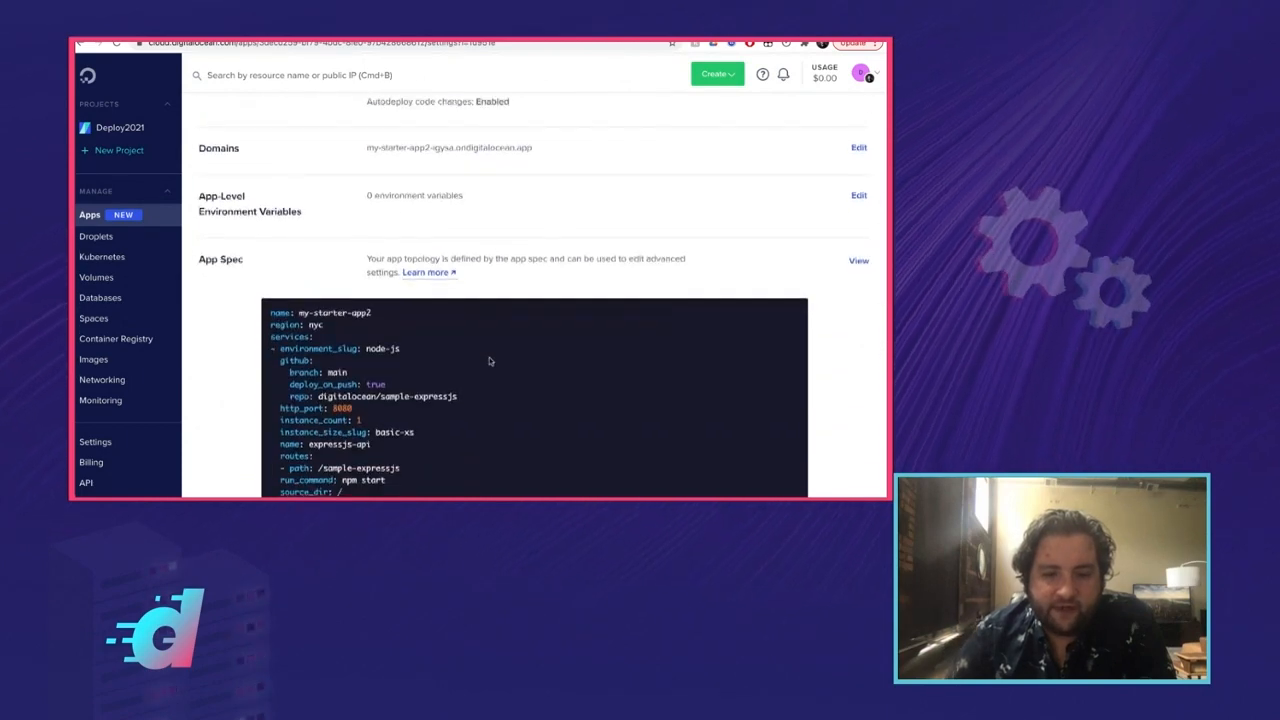
{"action": "scroll", "coordinate": [489, 361], "scroll_direction": "down", "scroll_amount": 2}
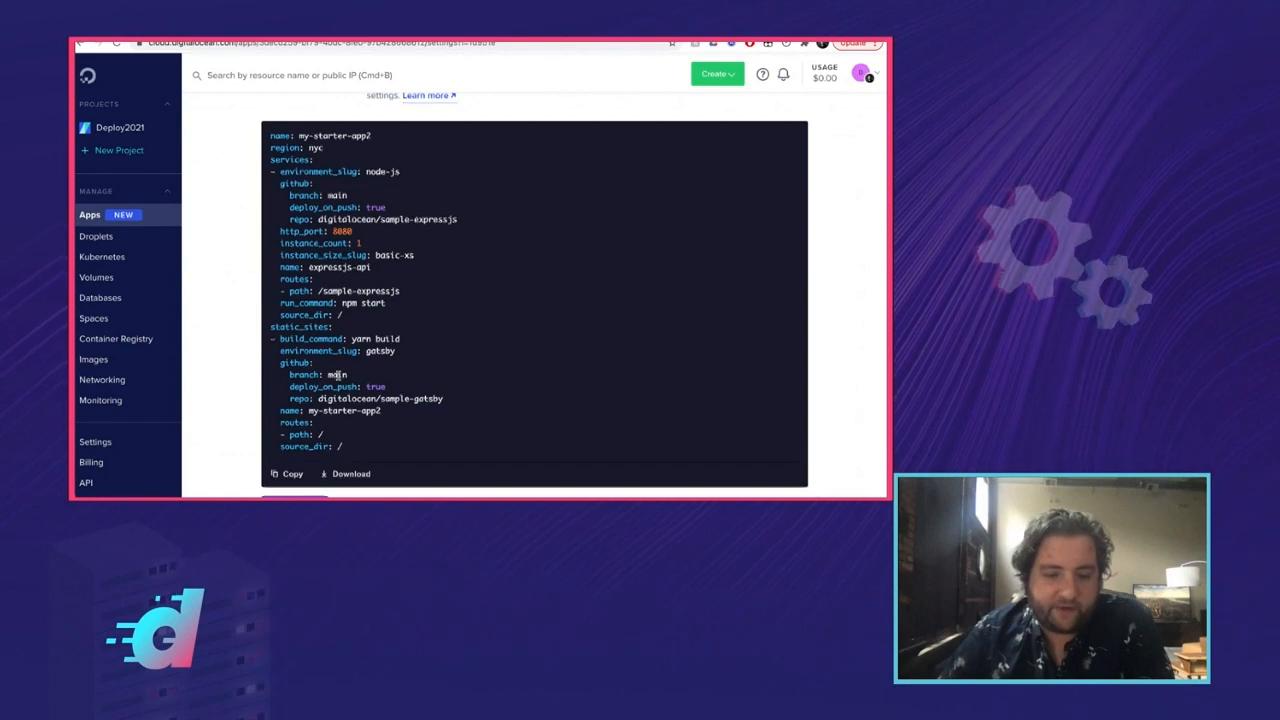
{"action": "scroll", "coordinate": [337, 374], "scroll_direction": "down", "scroll_amount": 2}
{"action": "scroll", "coordinate": [339, 378], "scroll_direction": "up", "scroll_amount": 1}
{"action": "scroll", "coordinate": [337, 378], "scroll_direction": "up", "scroll_amount": 15}
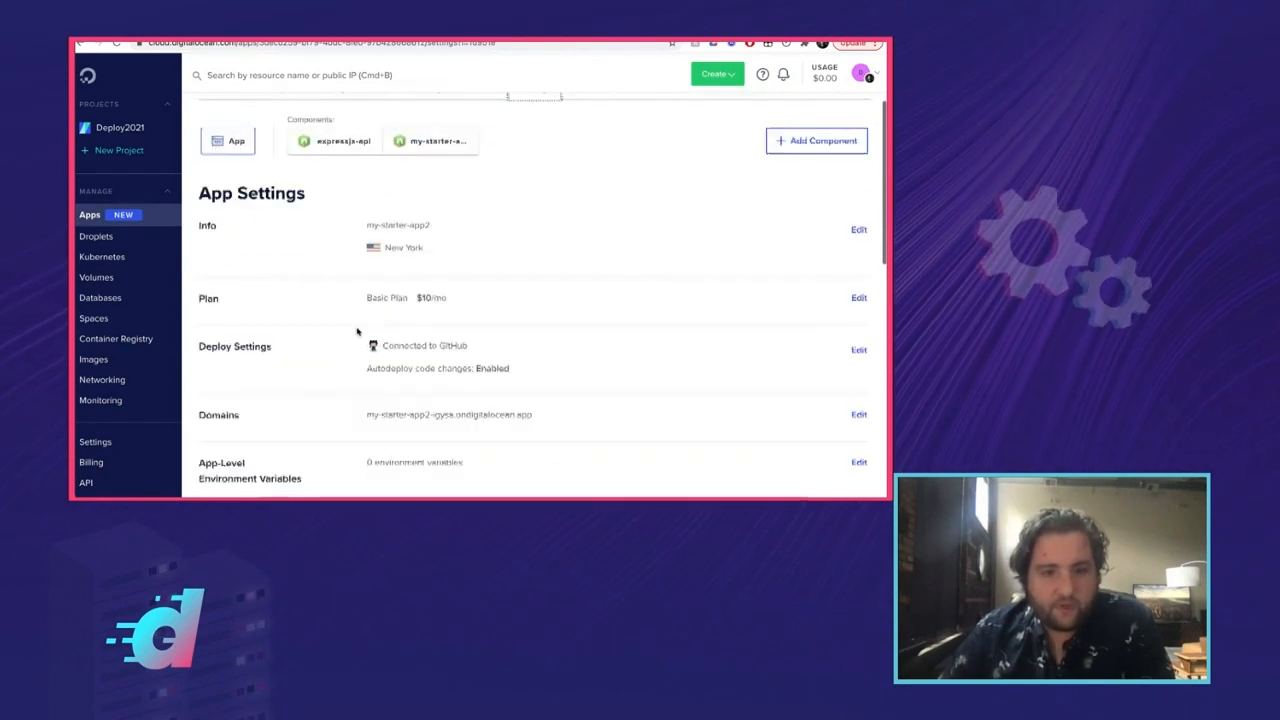
Open the expressjs-api component's settings and view the available container sizes under its scaling options
{"action": "left_click", "coordinate": [346, 209]}
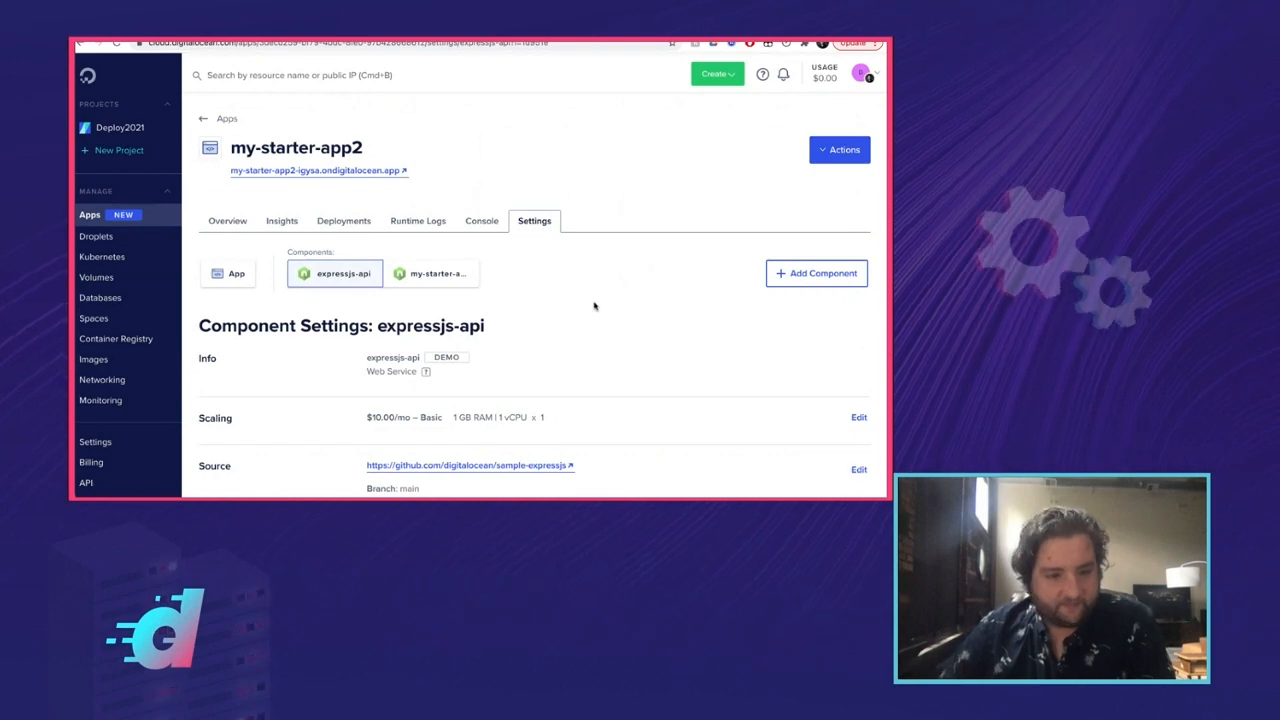
{"action": "scroll", "coordinate": [594, 306], "scroll_direction": "down", "scroll_amount": 4}
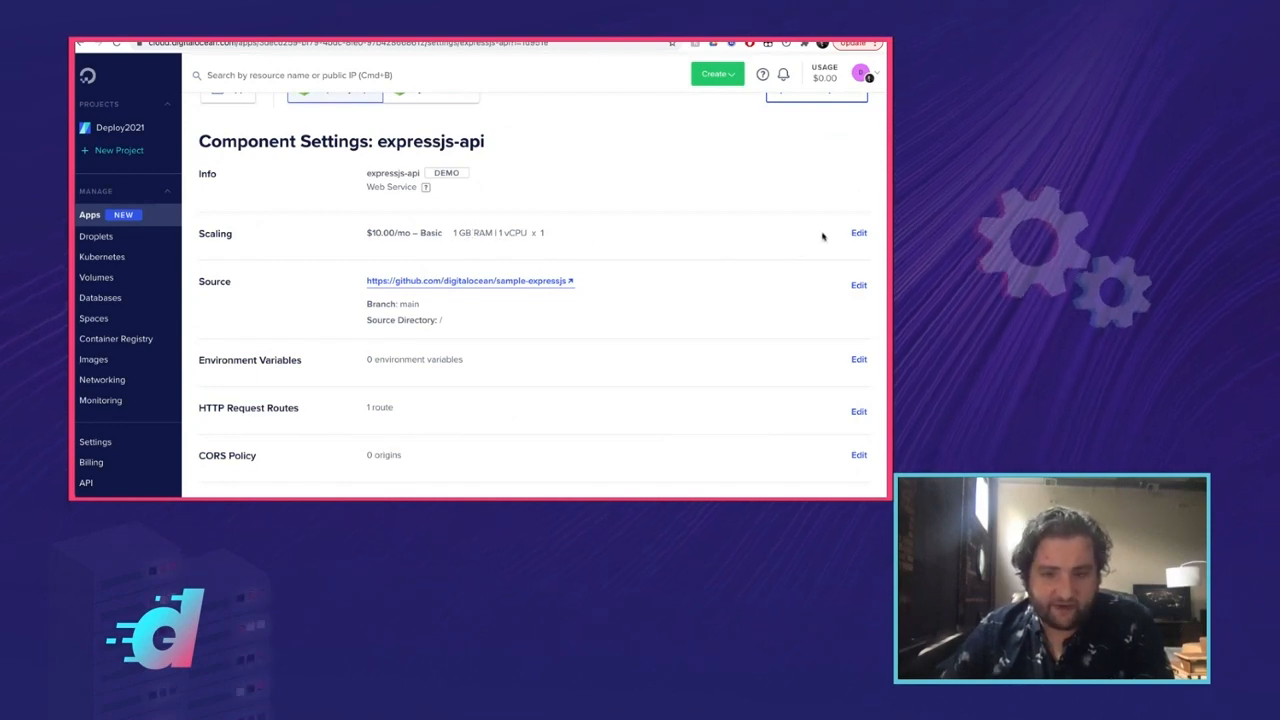
{"action": "left_click", "coordinate": [858, 235]}
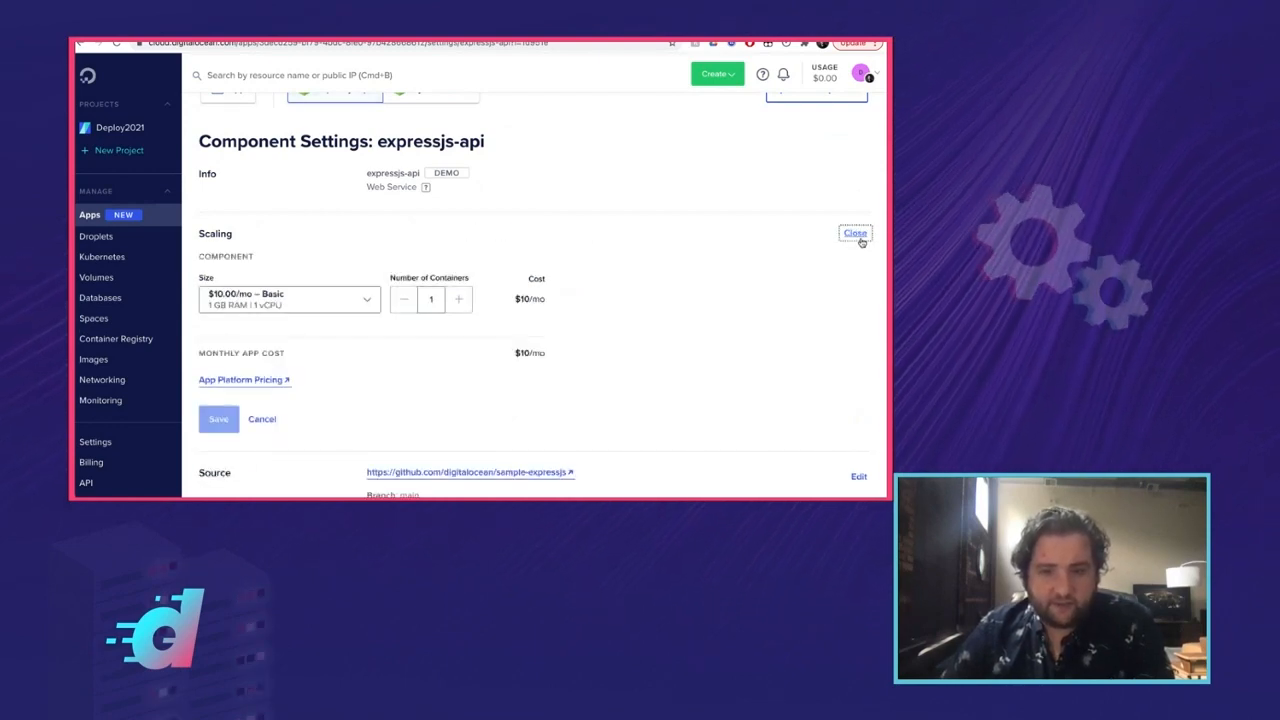
{"action": "left_click", "coordinate": [343, 299]}
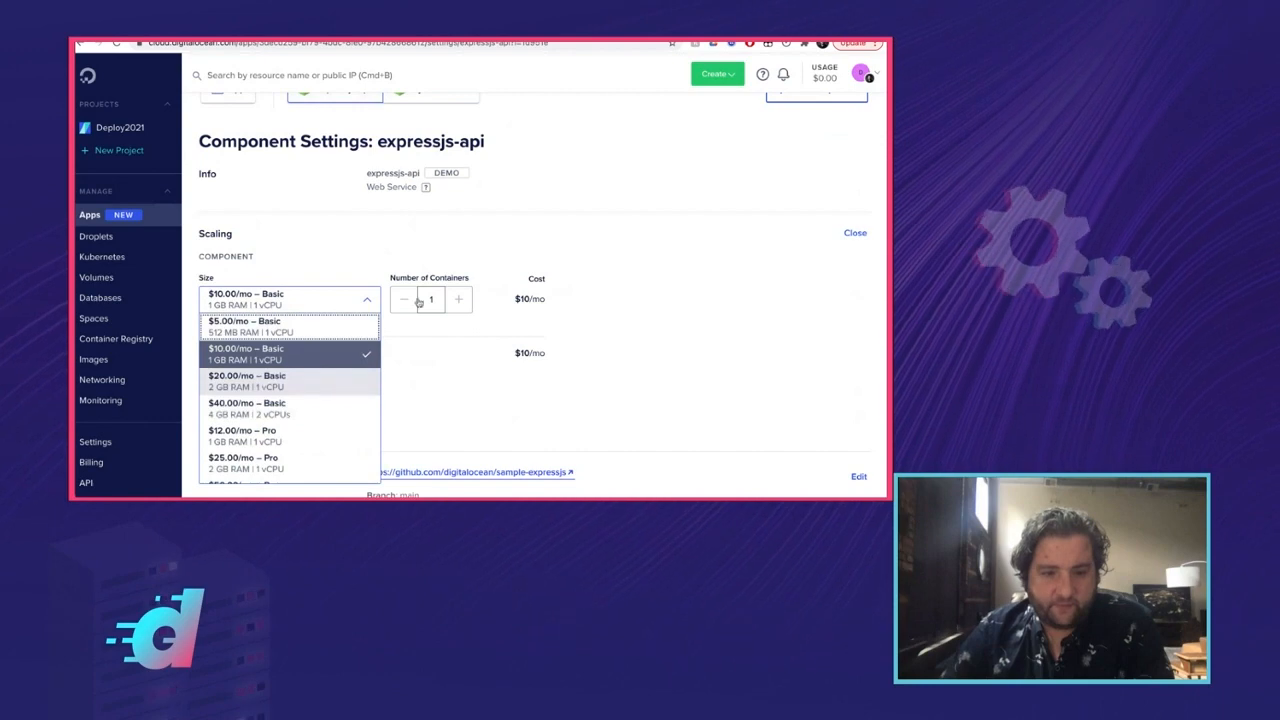
{"action": "left_click", "coordinate": [651, 246]}
Look through the Prefix and Regex match types for a new CORS origin on expressjs-api, leaving without adding one
{"action": "scroll", "coordinate": [651, 246], "scroll_direction": "down", "scroll_amount": 5}
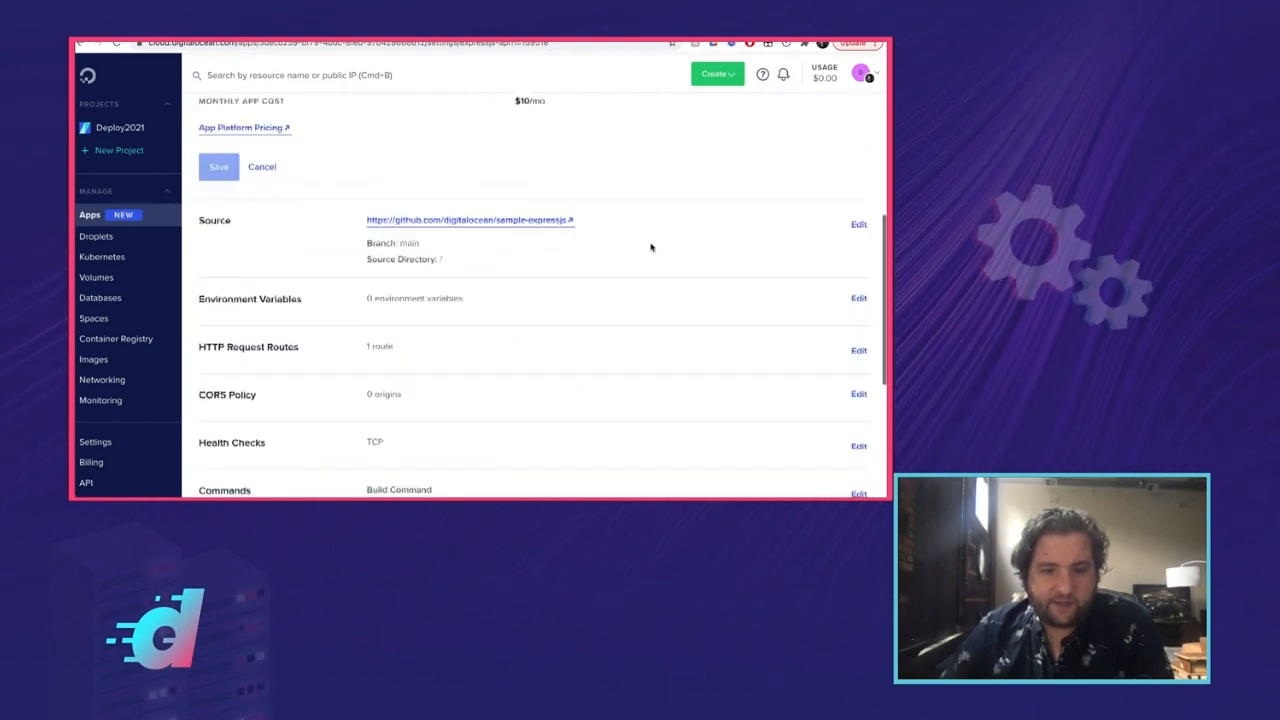
{"action": "scroll", "coordinate": [651, 246], "scroll_direction": "down", "scroll_amount": 2}
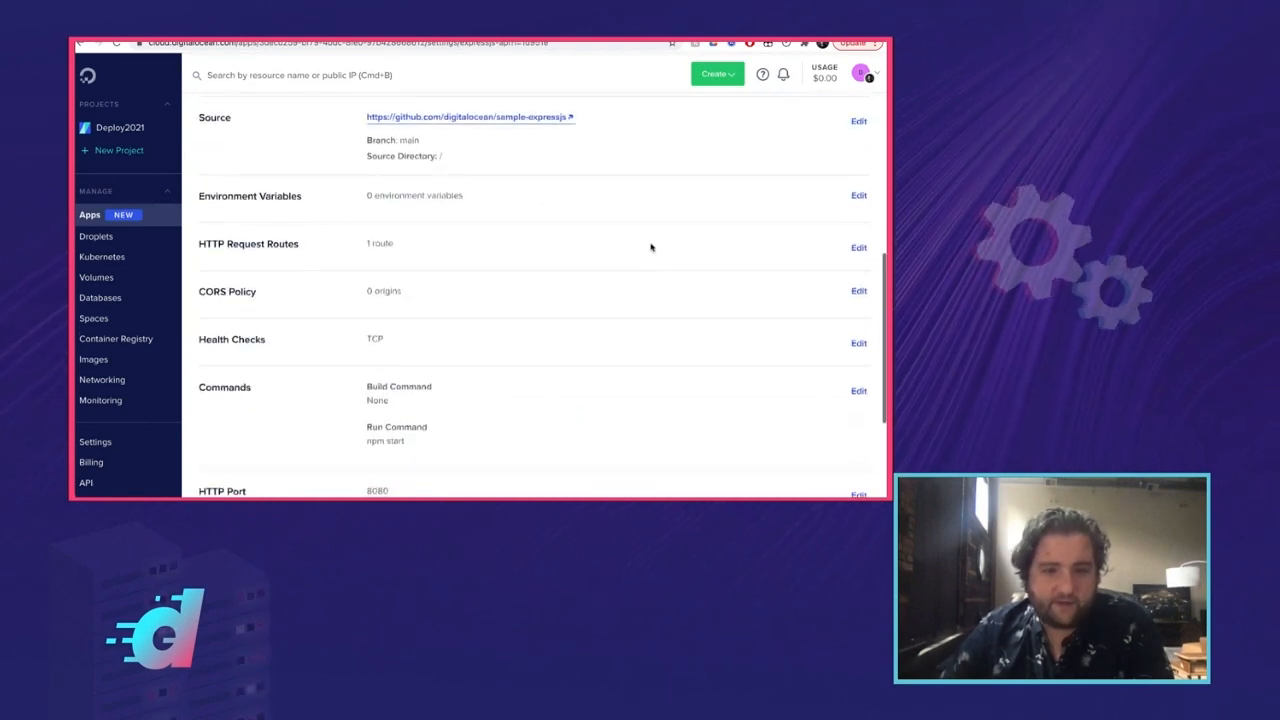
{"action": "scroll", "coordinate": [651, 246], "scroll_direction": "down", "scroll_amount": 2}
{"action": "left_click", "coordinate": [855, 214]}
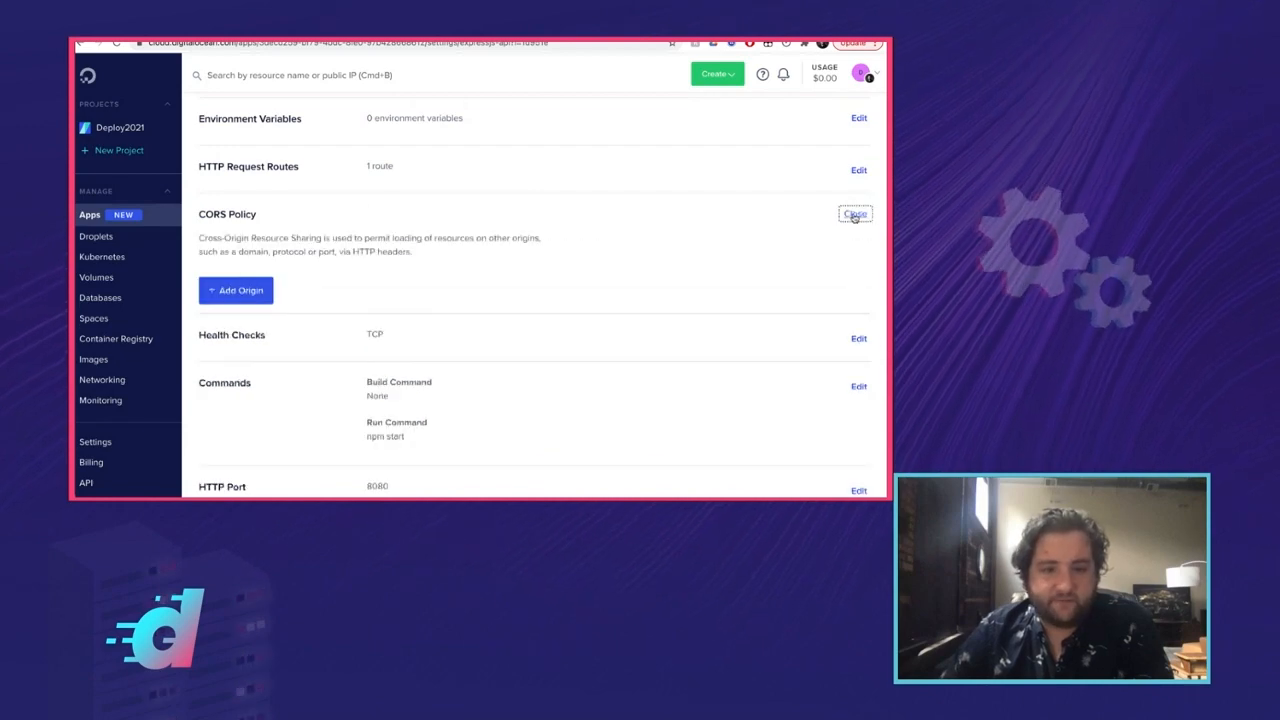
{"action": "left_click", "coordinate": [242, 293]}
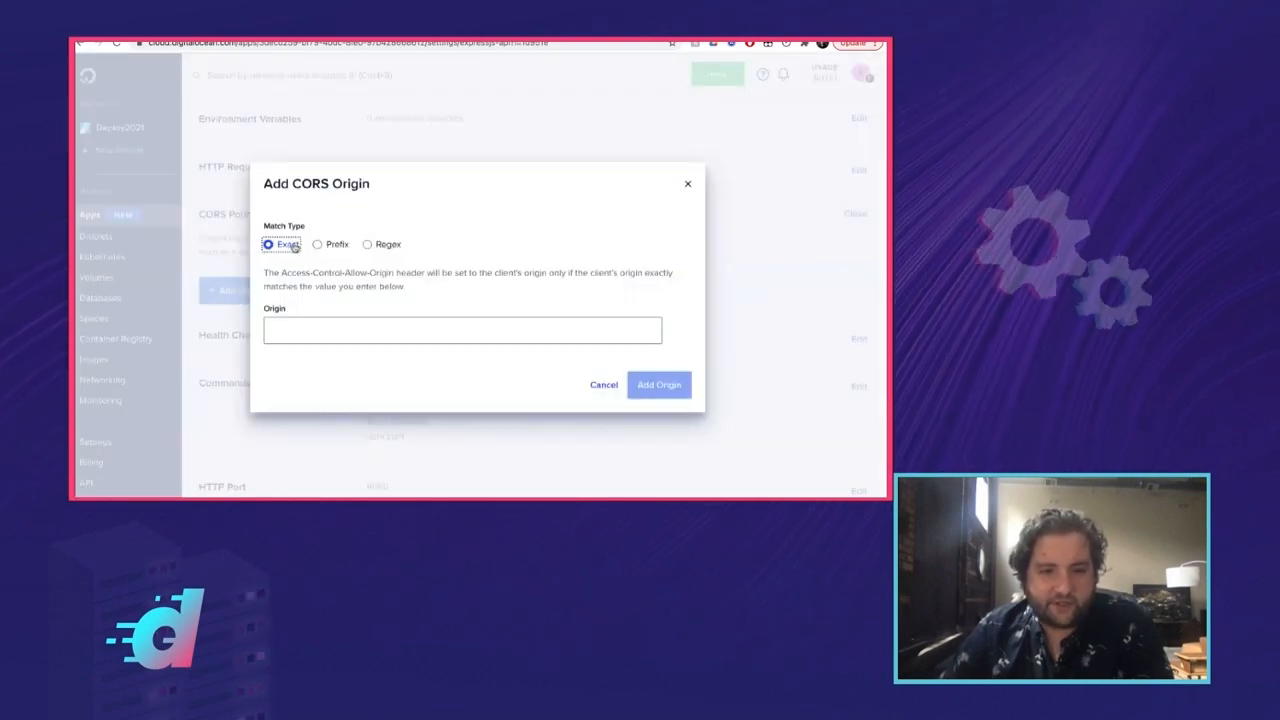
{"action": "left_click", "coordinate": [332, 245]}
{"action": "left_click", "coordinate": [386, 246]}
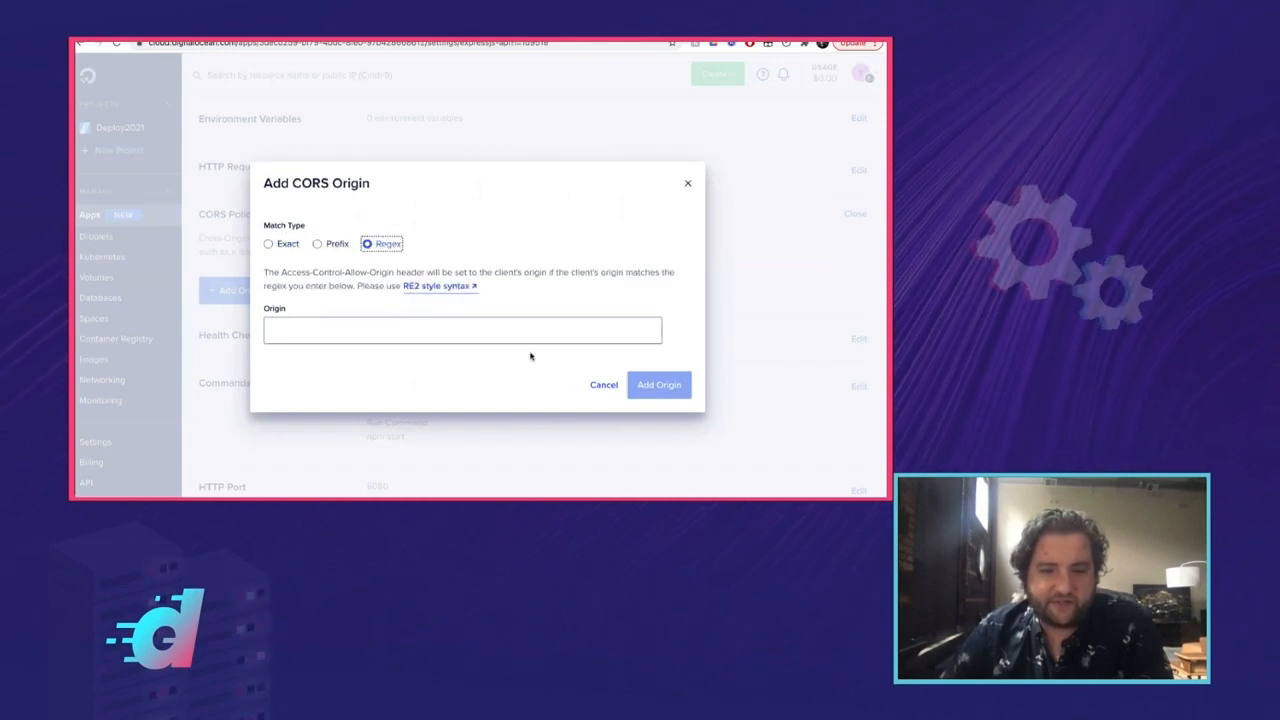
{"action": "left_click", "coordinate": [598, 385]}
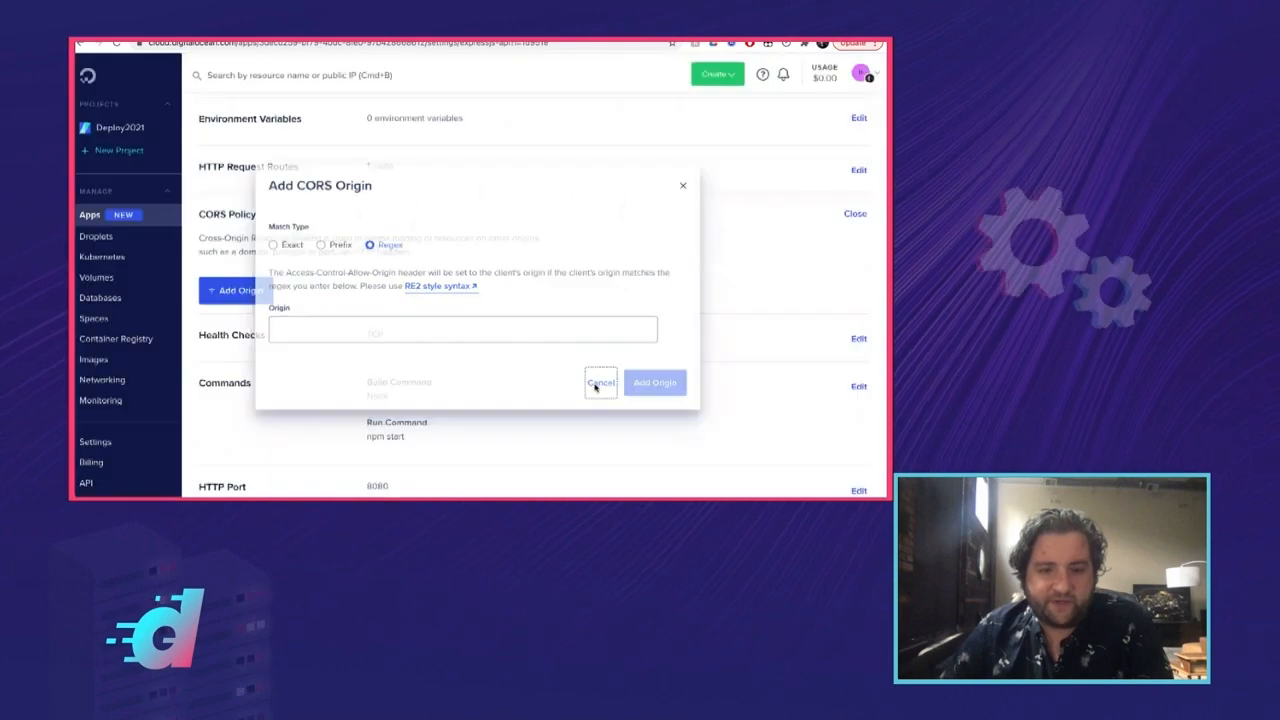
View the HTTP path option of expressjs-api's health checks and look over its commands and HTTP port settings
{"action": "scroll", "coordinate": [594, 388], "scroll_direction": "down", "scroll_amount": 1}
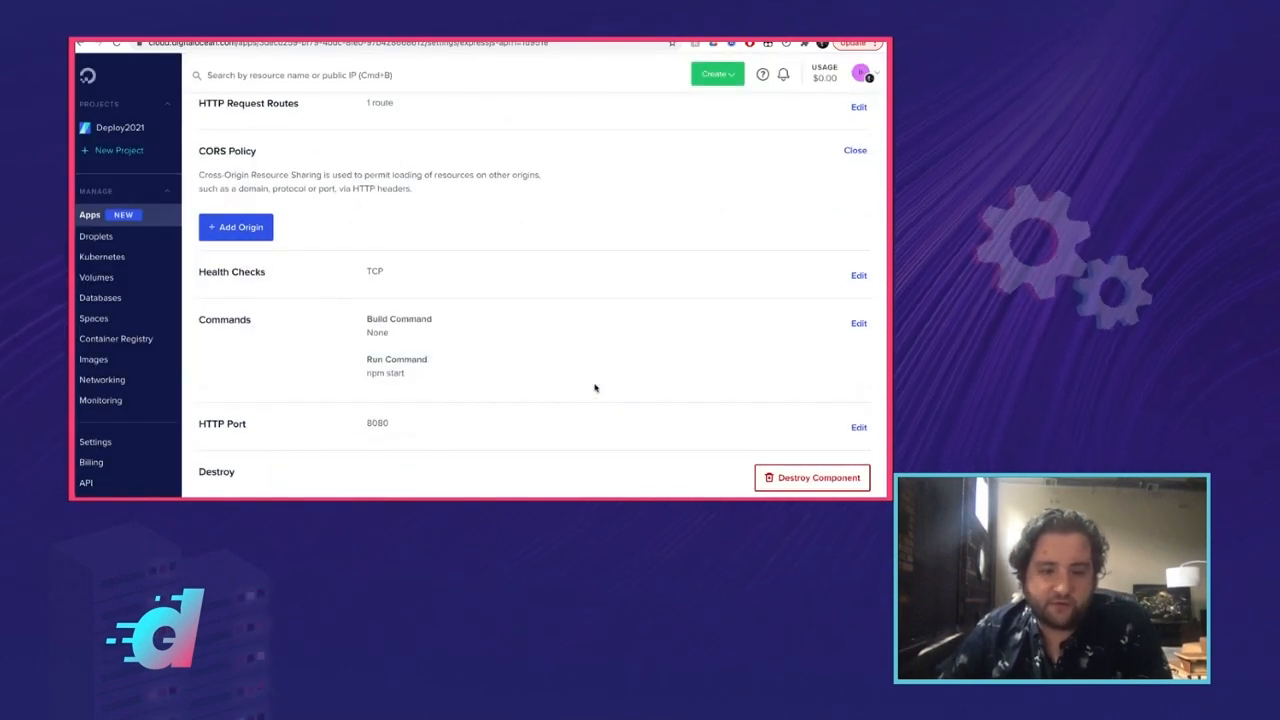
{"action": "scroll", "coordinate": [594, 388], "scroll_direction": "down", "scroll_amount": 1}
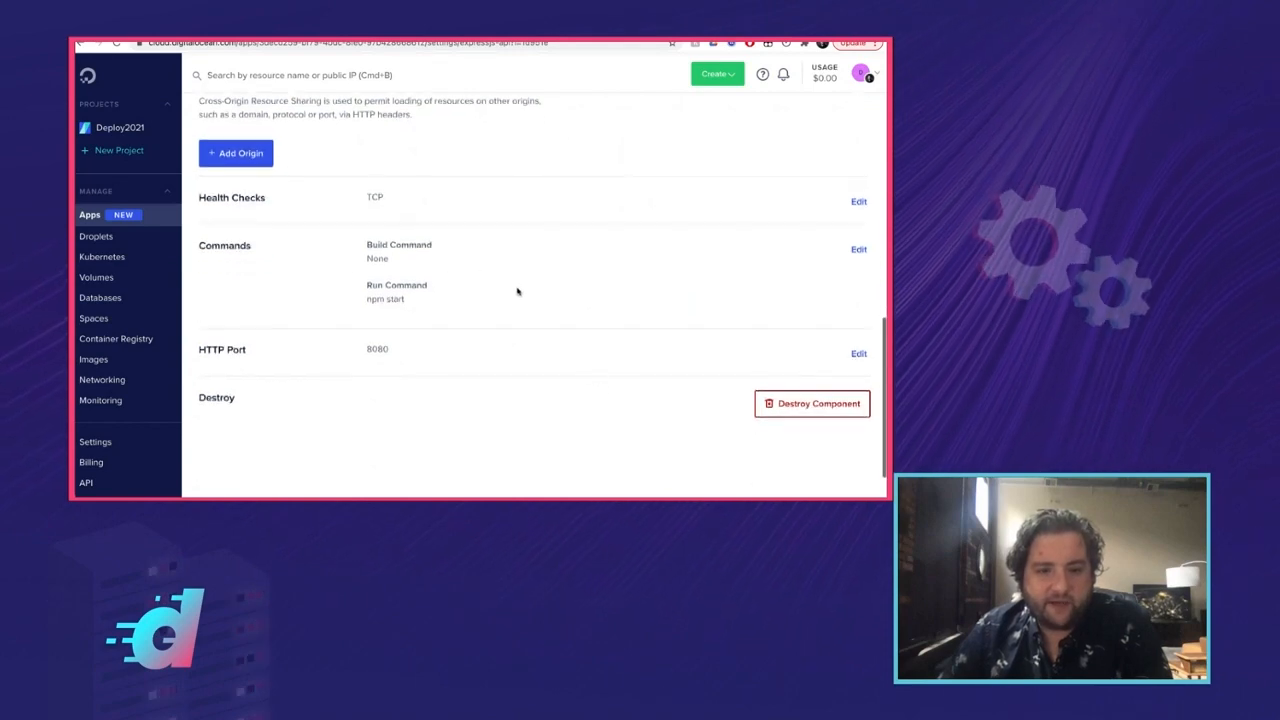
{"action": "left_click", "coordinate": [858, 203]}
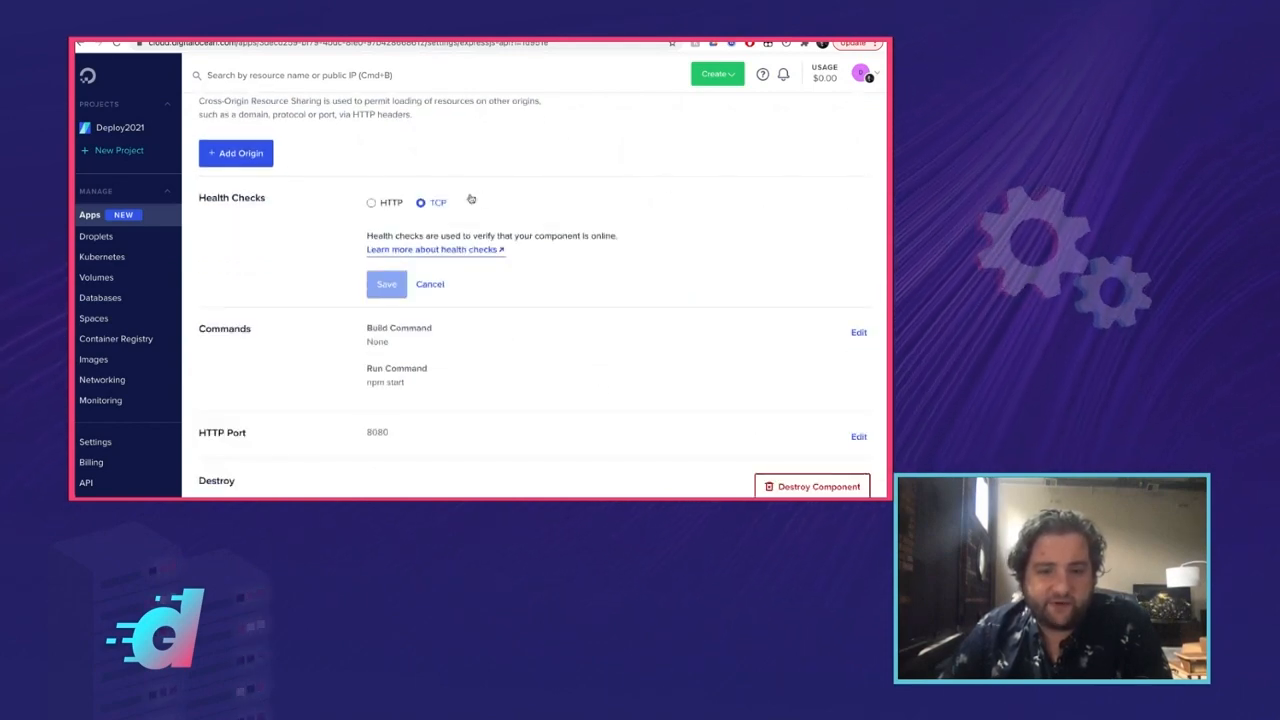
{"action": "left_click", "coordinate": [374, 203]}
{"action": "left_click", "coordinate": [417, 249]}
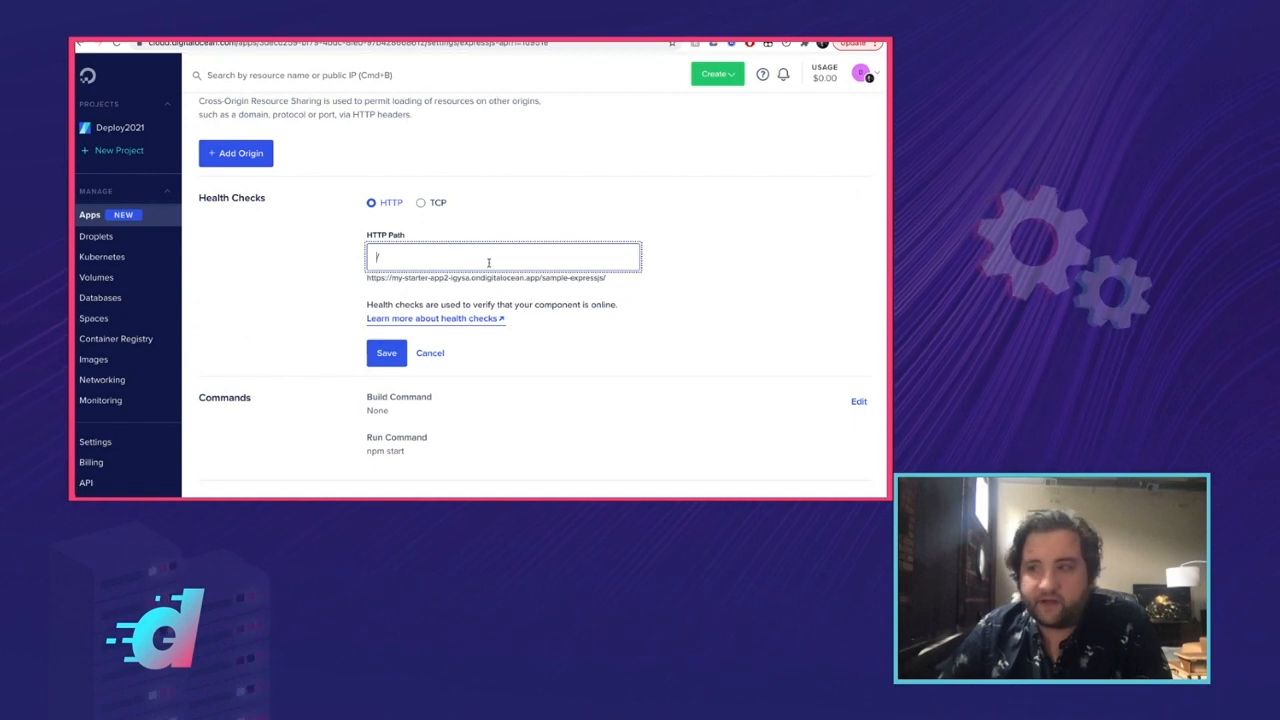
{"action": "scroll", "coordinate": [500, 350], "scroll_direction": "down", "scroll_amount": 1}
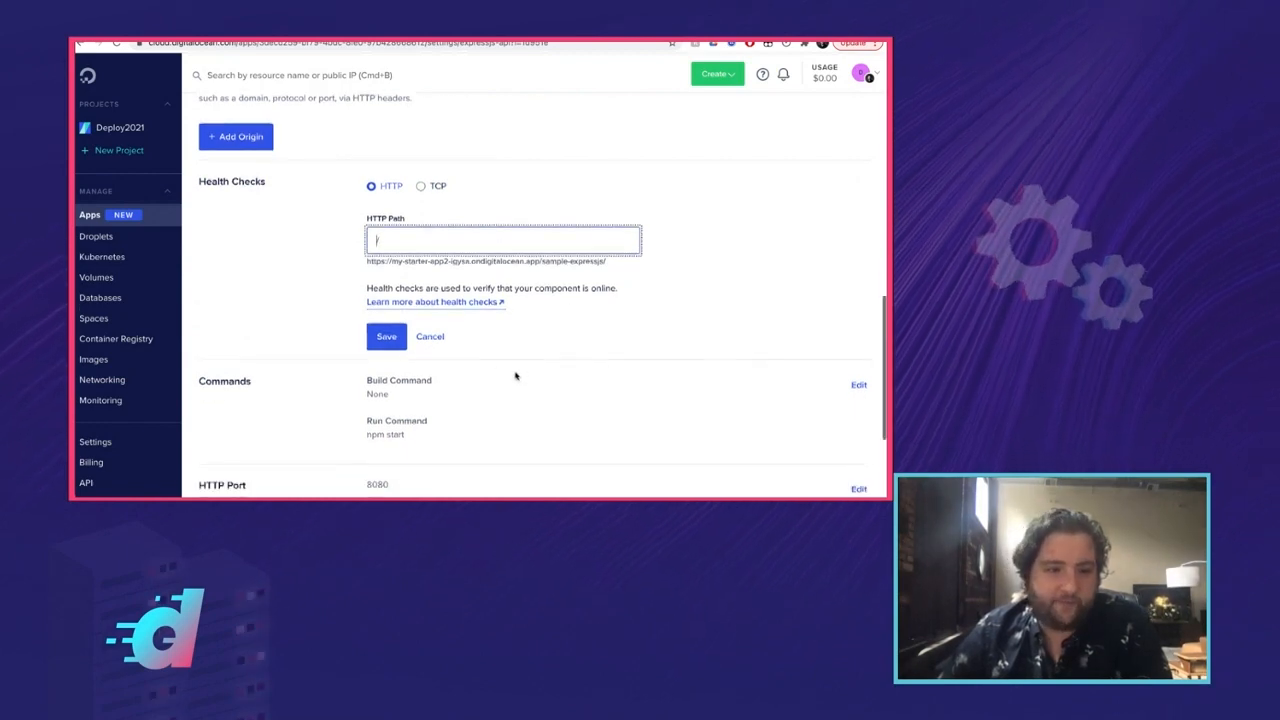
{"action": "scroll", "coordinate": [339, 312], "scroll_direction": "down", "scroll_amount": 4}
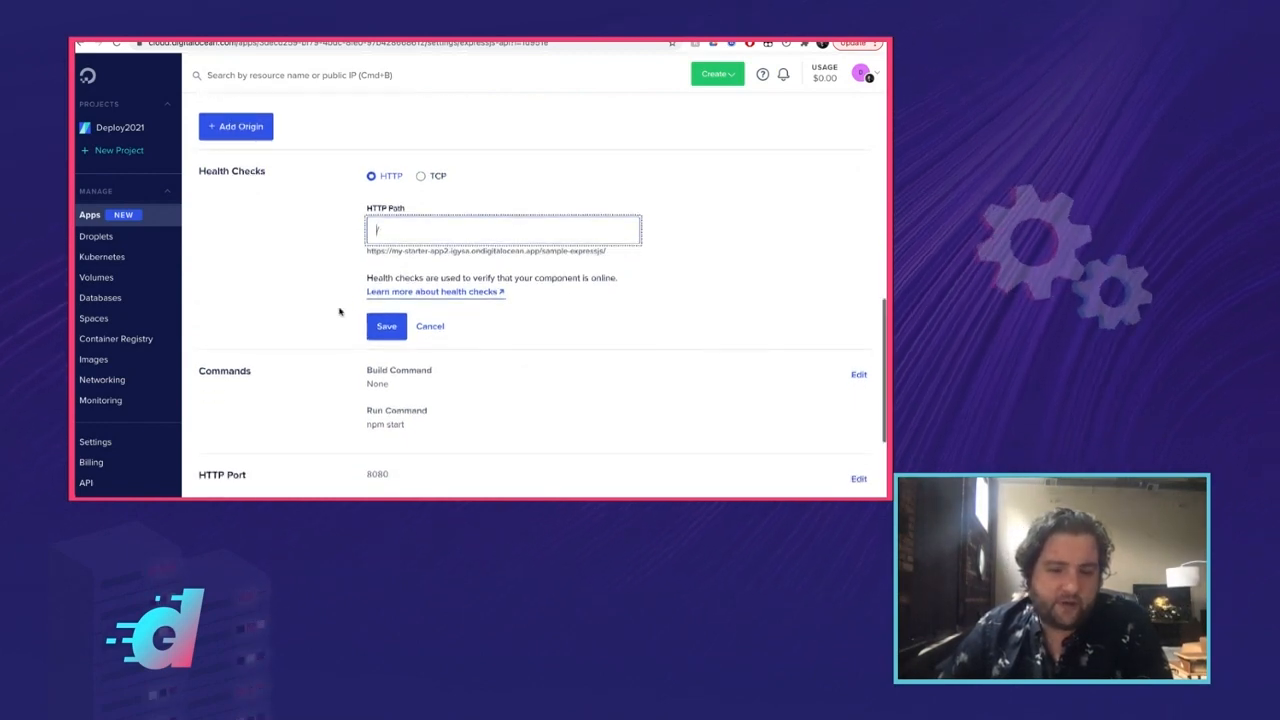
Open my-starter-app3's settings from the apps list and view the component types that can be added
{"action": "left_click", "coordinate": [138, 216]}
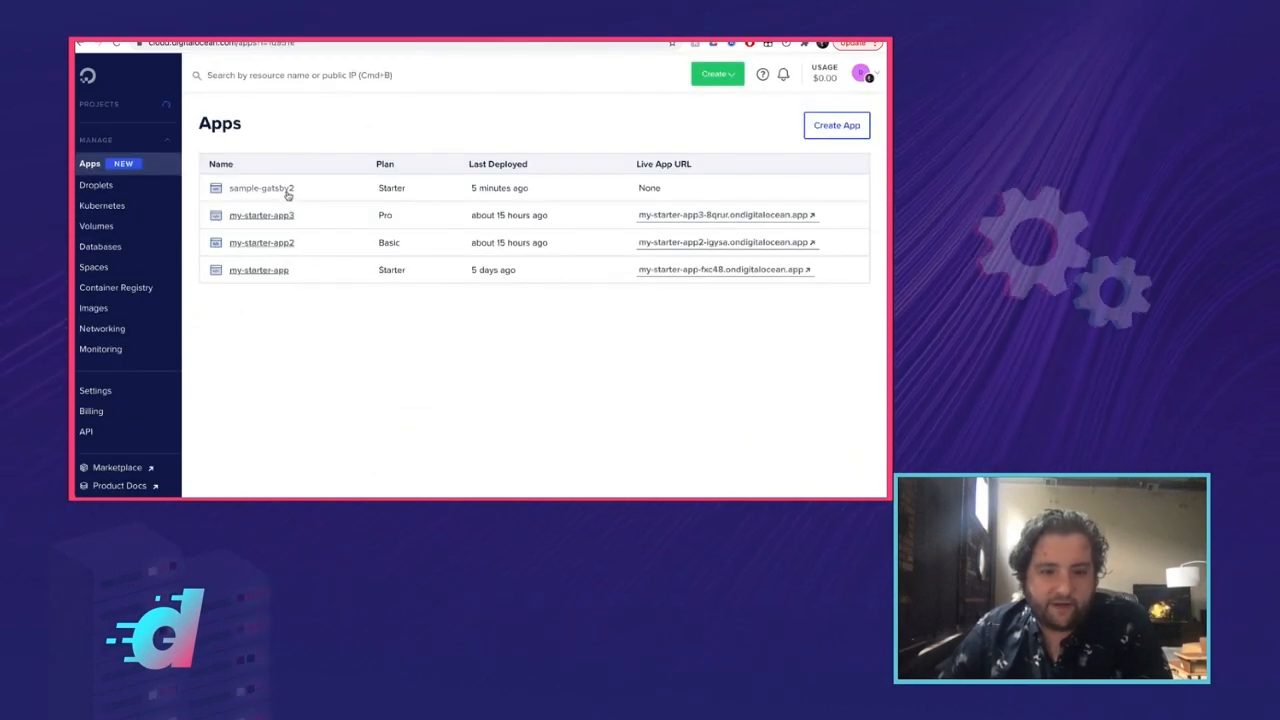
{"action": "left_click", "coordinate": [283, 220]}
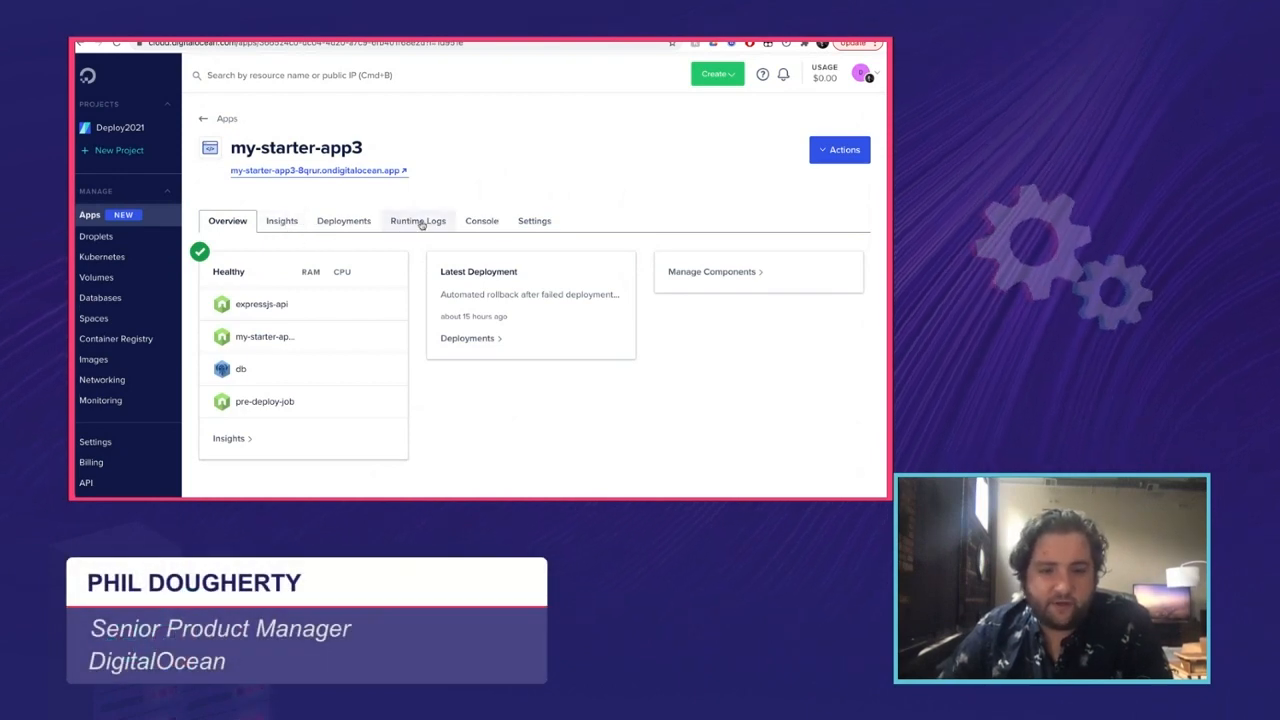
{"action": "left_click", "coordinate": [545, 222]}
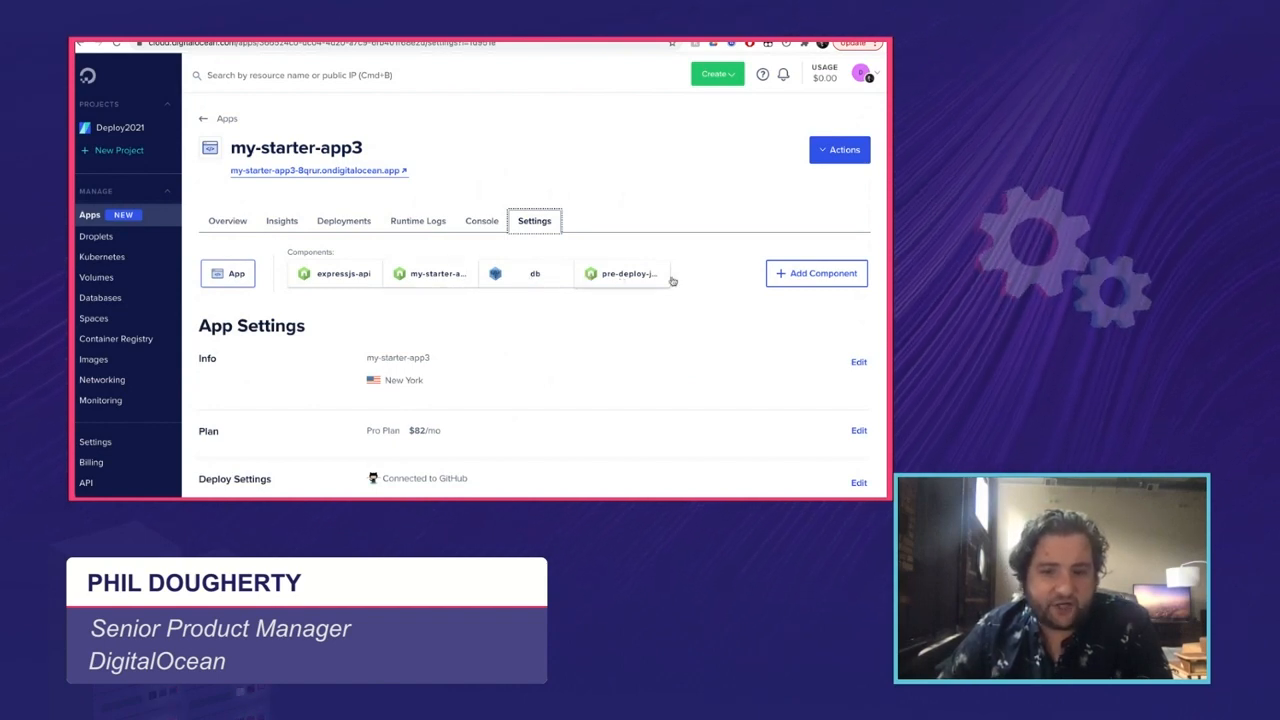
{"action": "left_click", "coordinate": [791, 277]}
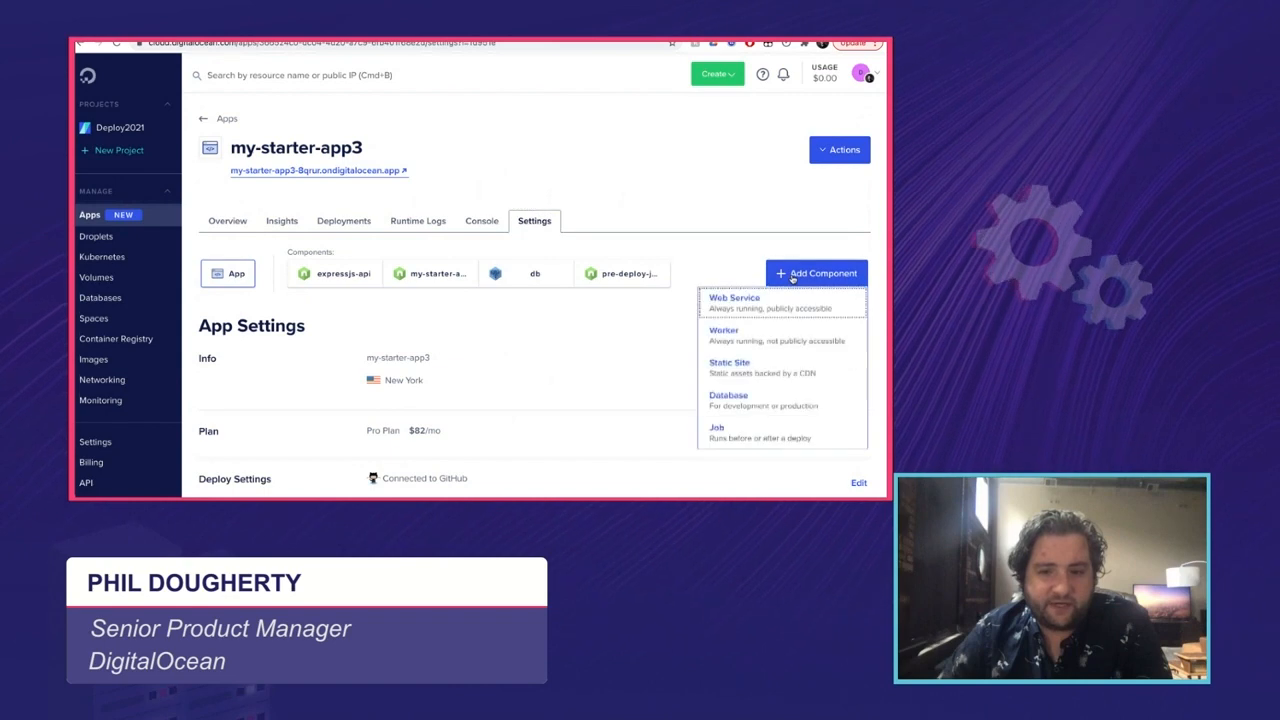
Examine the pre-deploy-job component's settings, including its job trigger and run command
{"action": "left_click", "coordinate": [613, 279]}
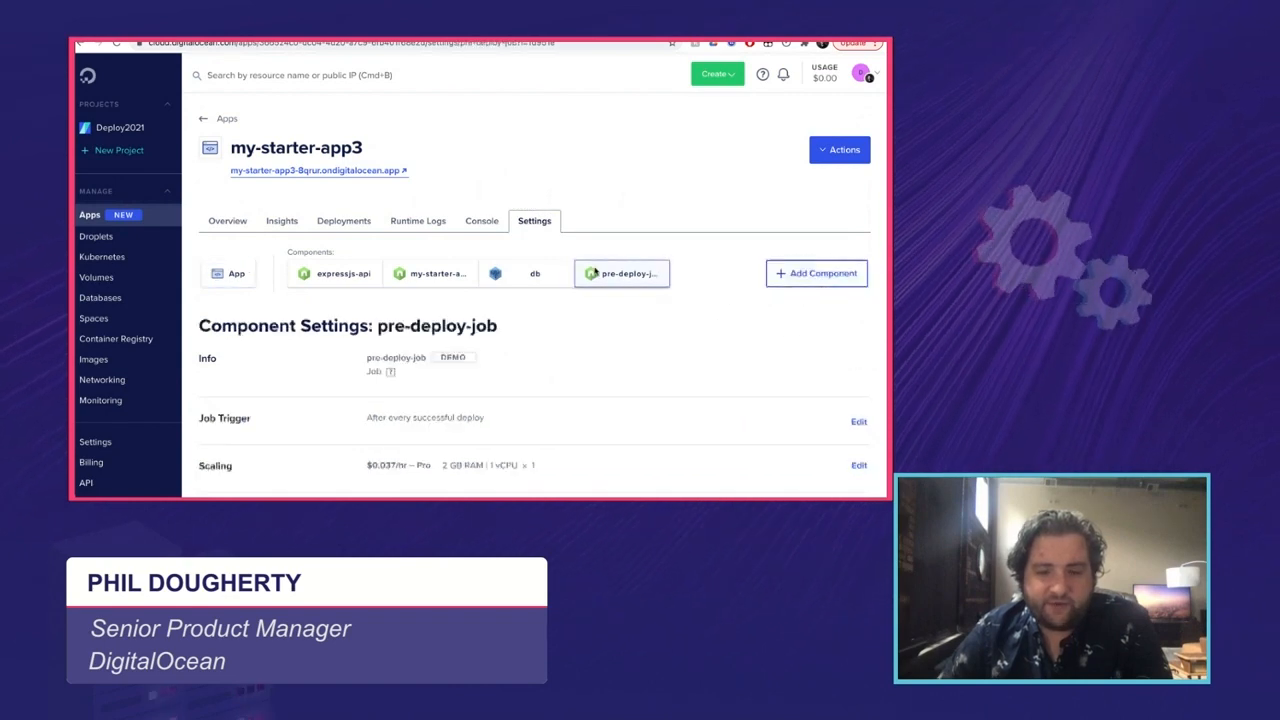
{"action": "scroll", "coordinate": [594, 318], "scroll_direction": "down", "scroll_amount": 1}
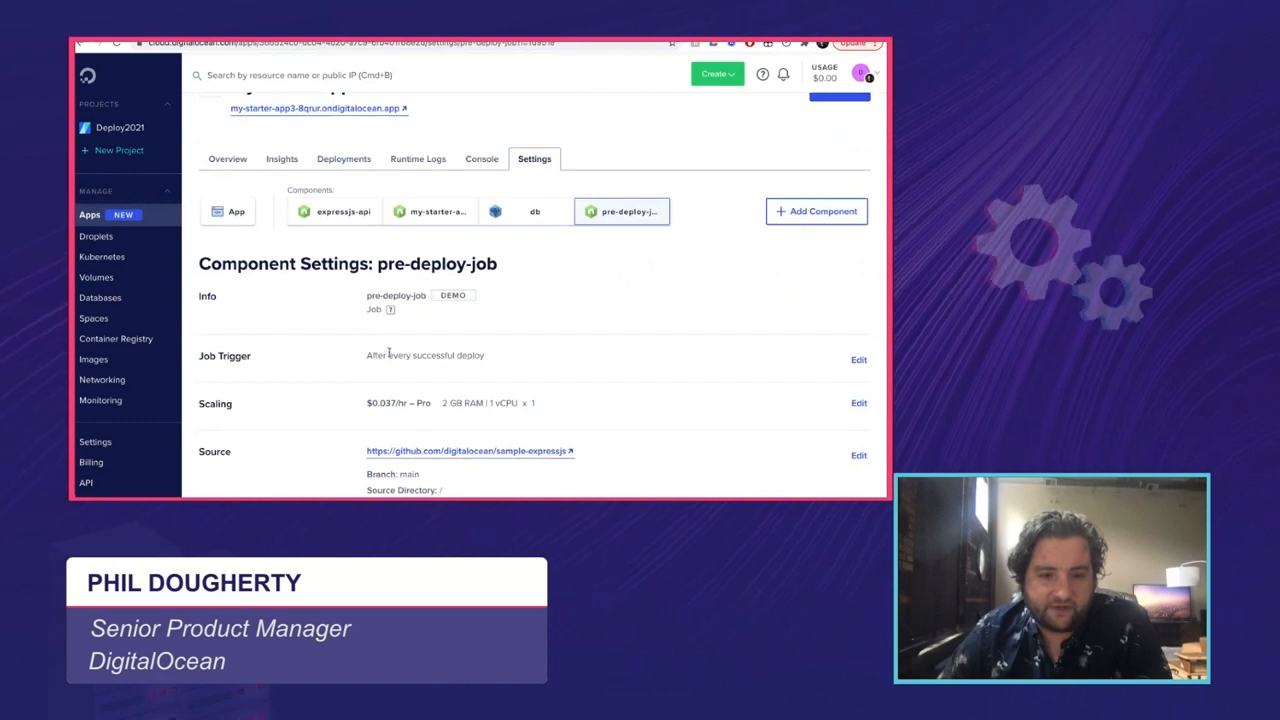
{"action": "left_click_drag", "start_coordinate": [388, 354], "coordinate": [494, 358]}
{"action": "left_click", "coordinate": [494, 359]}
{"action": "scroll", "coordinate": [494, 360], "scroll_direction": "down", "scroll_amount": 1}
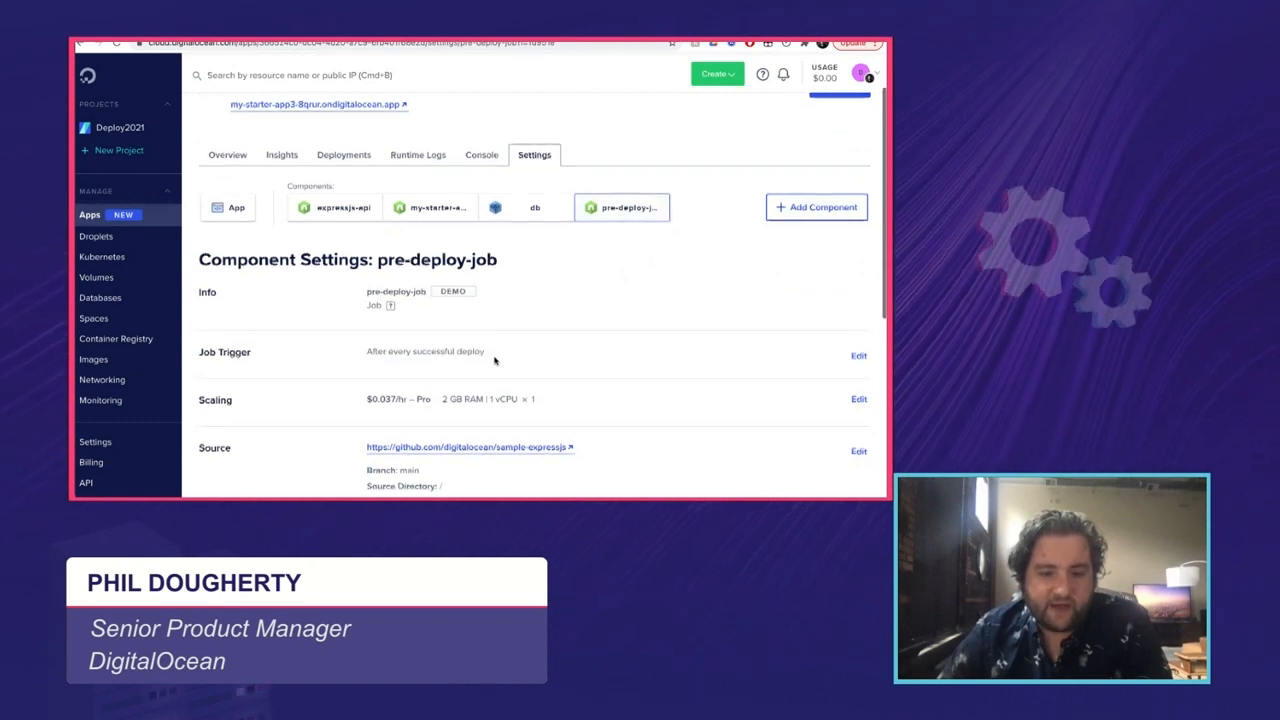
{"action": "scroll", "coordinate": [494, 360], "scroll_direction": "down", "scroll_amount": 3}
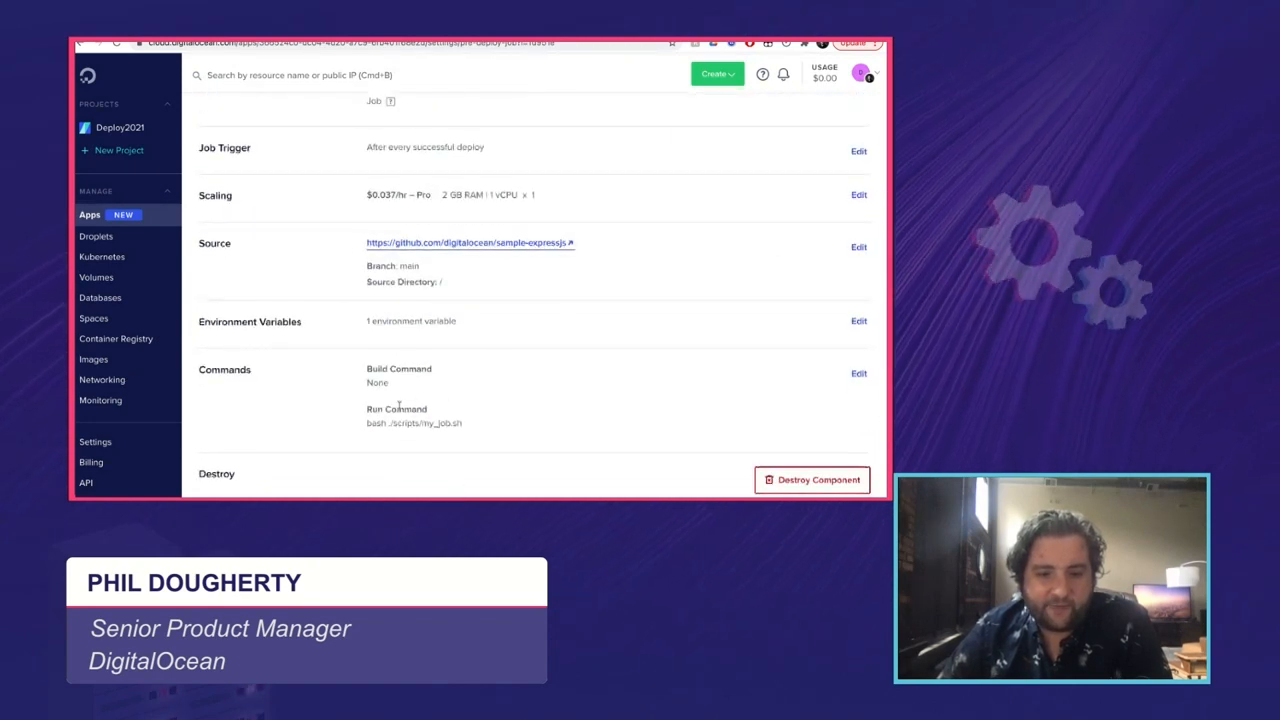
{"action": "left_click_drag", "start_coordinate": [369, 423], "coordinate": [466, 421]}
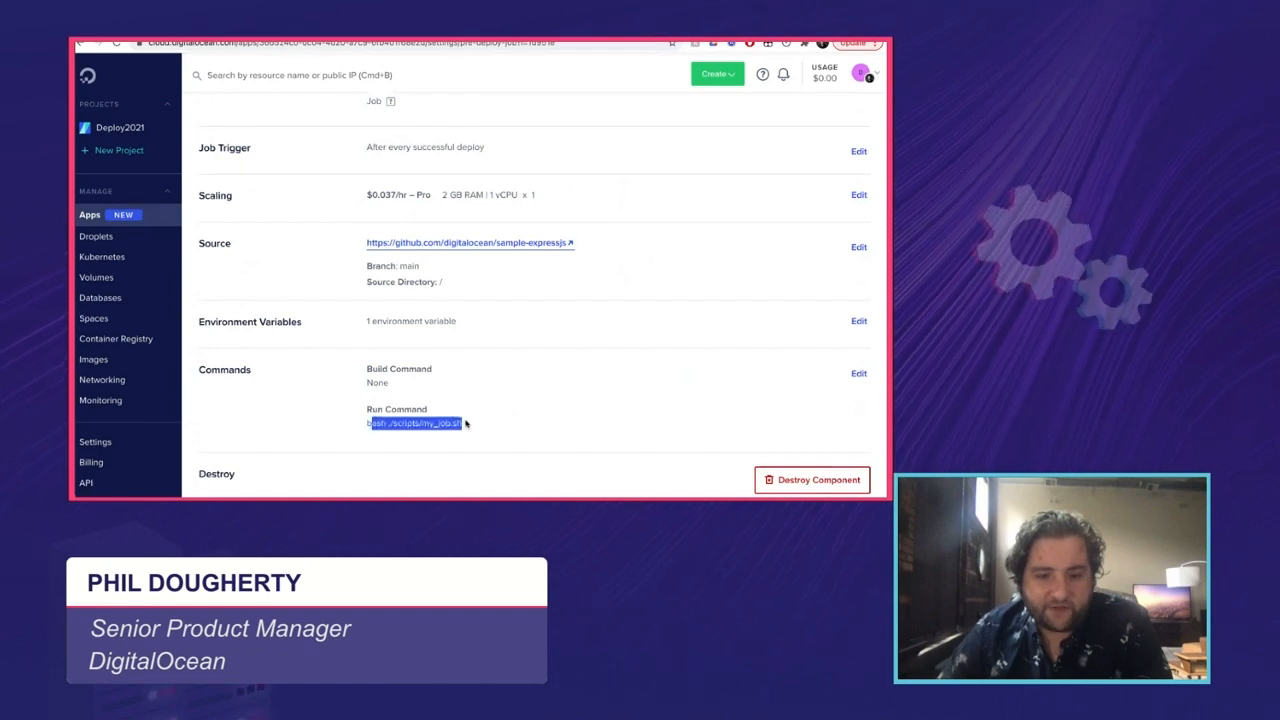
{"action": "left_click", "coordinate": [466, 423]}
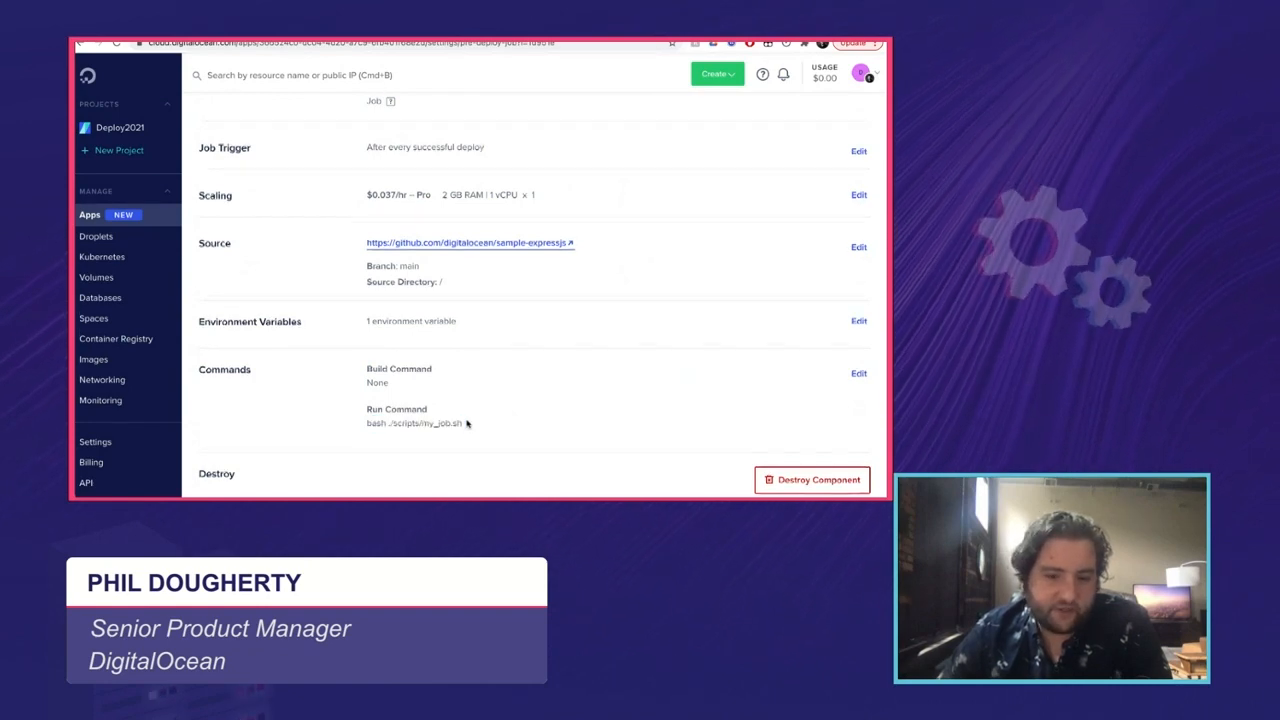
{"action": "scroll", "coordinate": [467, 424], "scroll_direction": "down", "scroll_amount": 2}
{"action": "scroll", "coordinate": [467, 424], "scroll_direction": "up", "scroll_amount": 4}
{"action": "scroll", "coordinate": [466, 424], "scroll_direction": "up", "scroll_amount": 3}
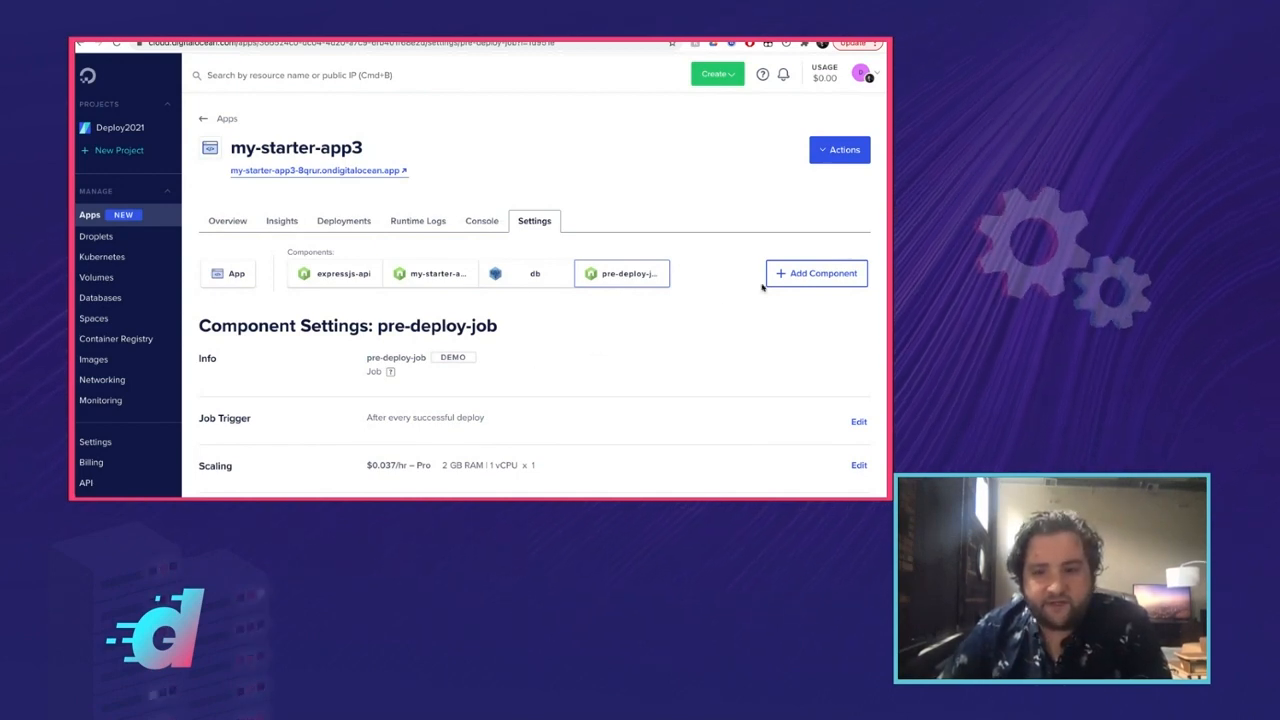
Add a database component to my-starter-app3 by attaching the previously created DigitalOcean cluster db-mongodb-nyc3-85534
{"action": "left_click", "coordinate": [821, 276]}
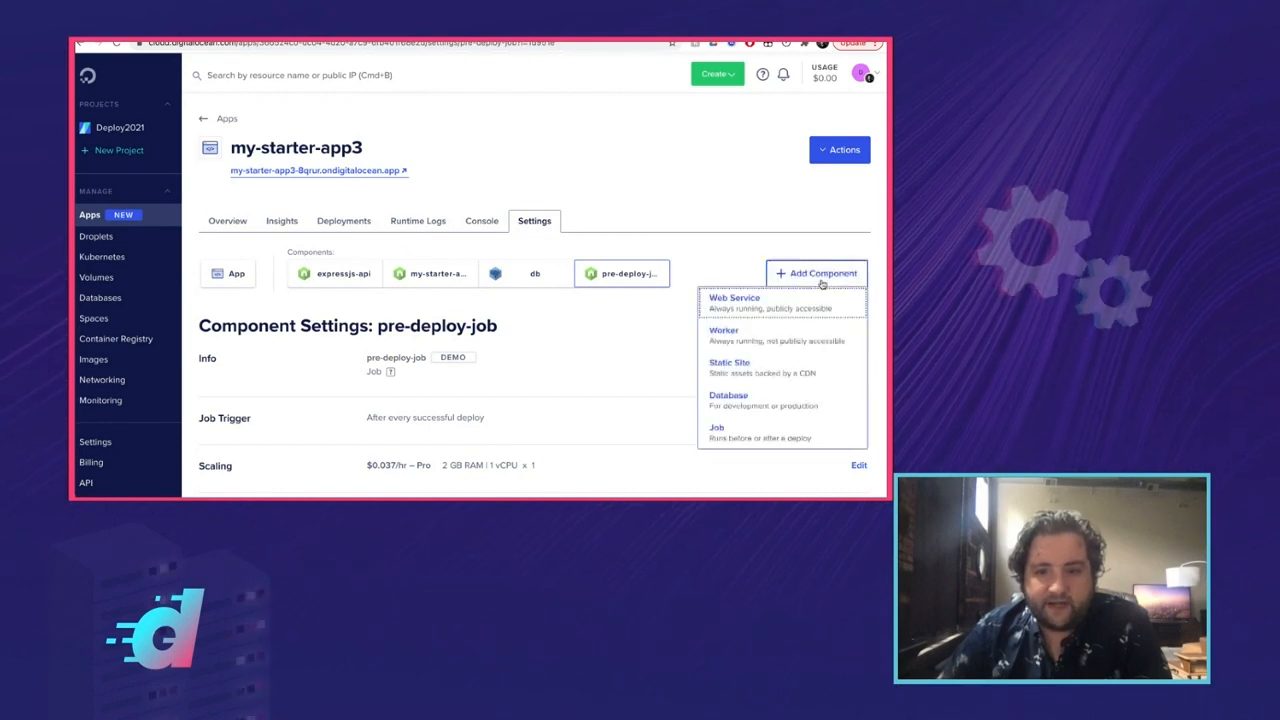
{"action": "left_click", "coordinate": [743, 400]}
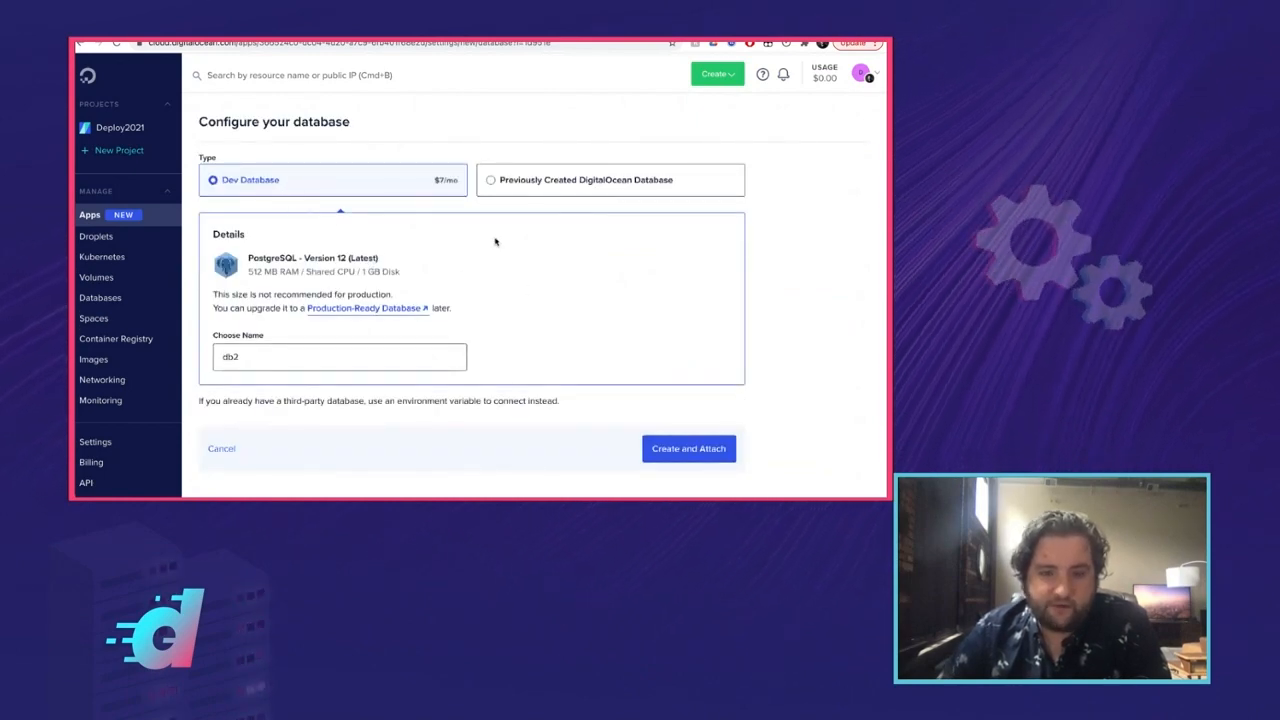
{"action": "left_click", "coordinate": [499, 186]}
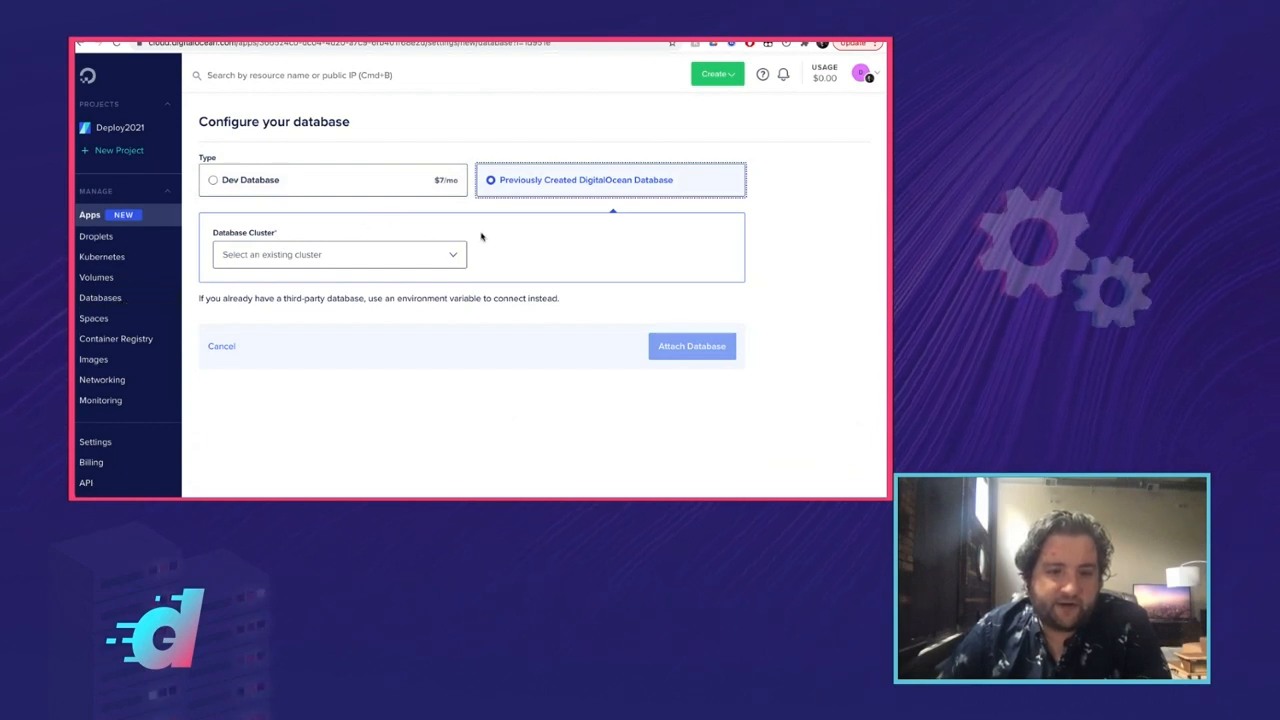
{"action": "left_click", "coordinate": [455, 257]}
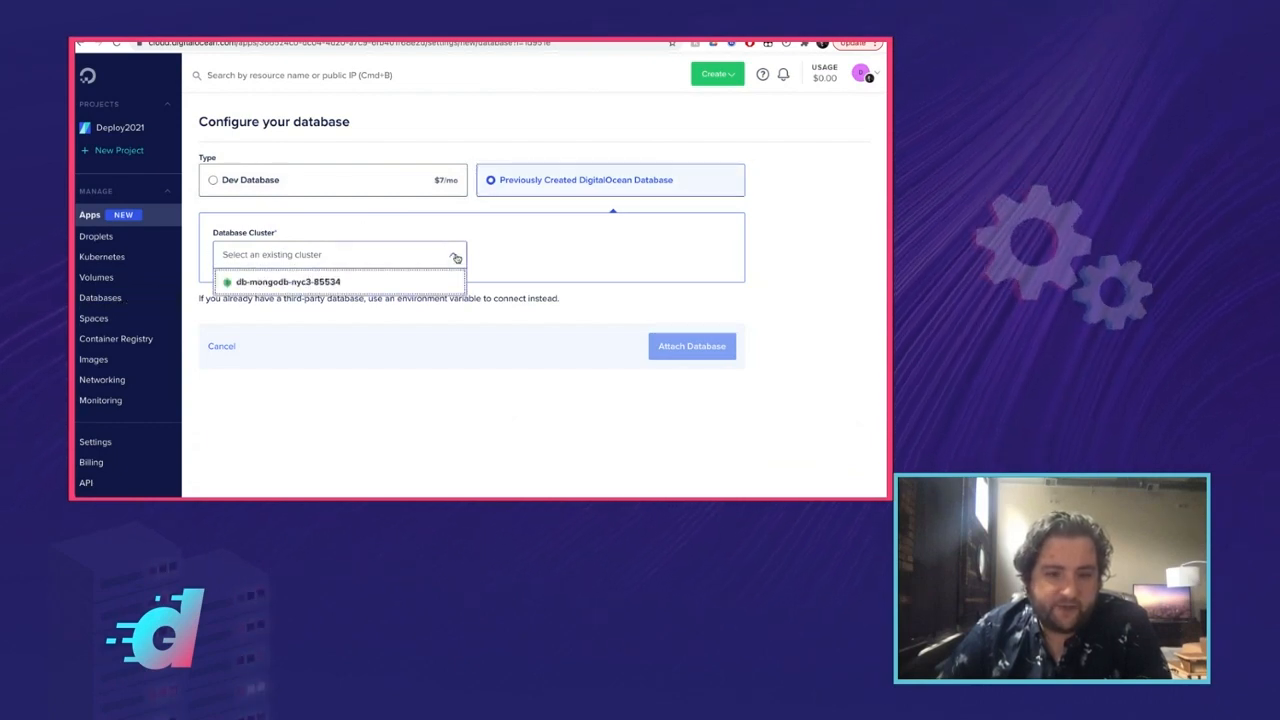
{"action": "left_click", "coordinate": [308, 282]}
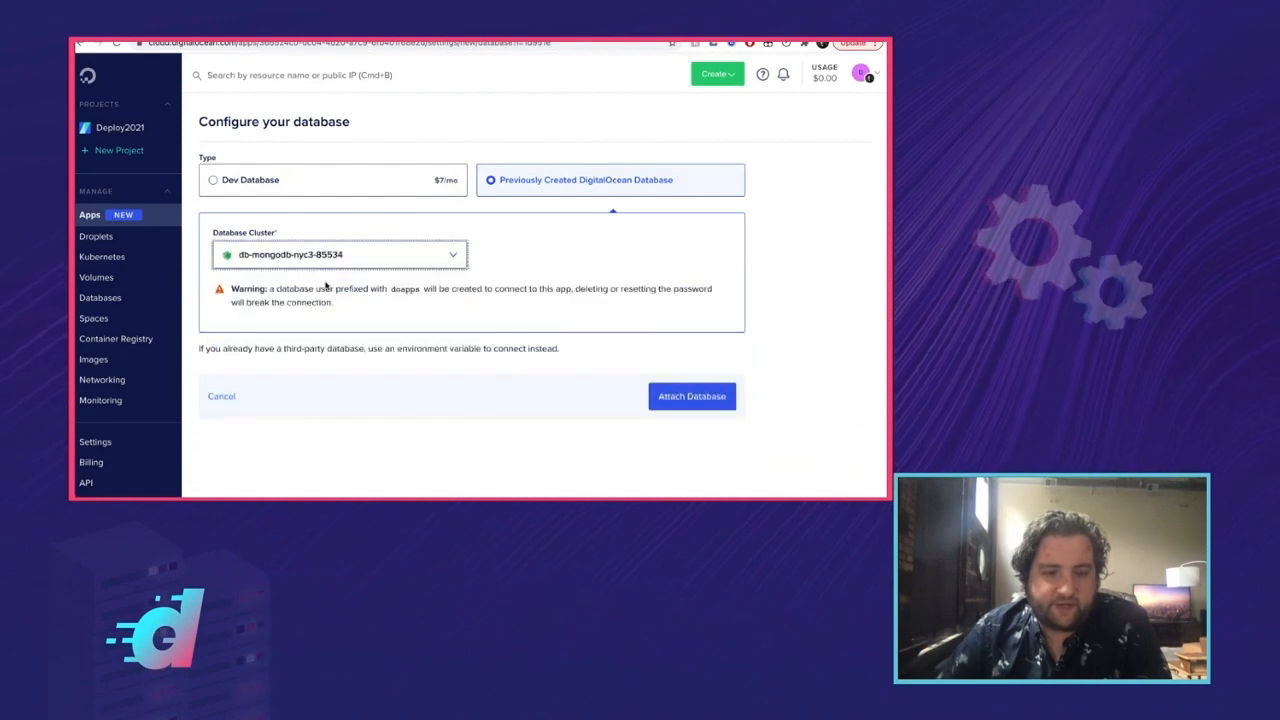
{"action": "left_click", "coordinate": [683, 400]}
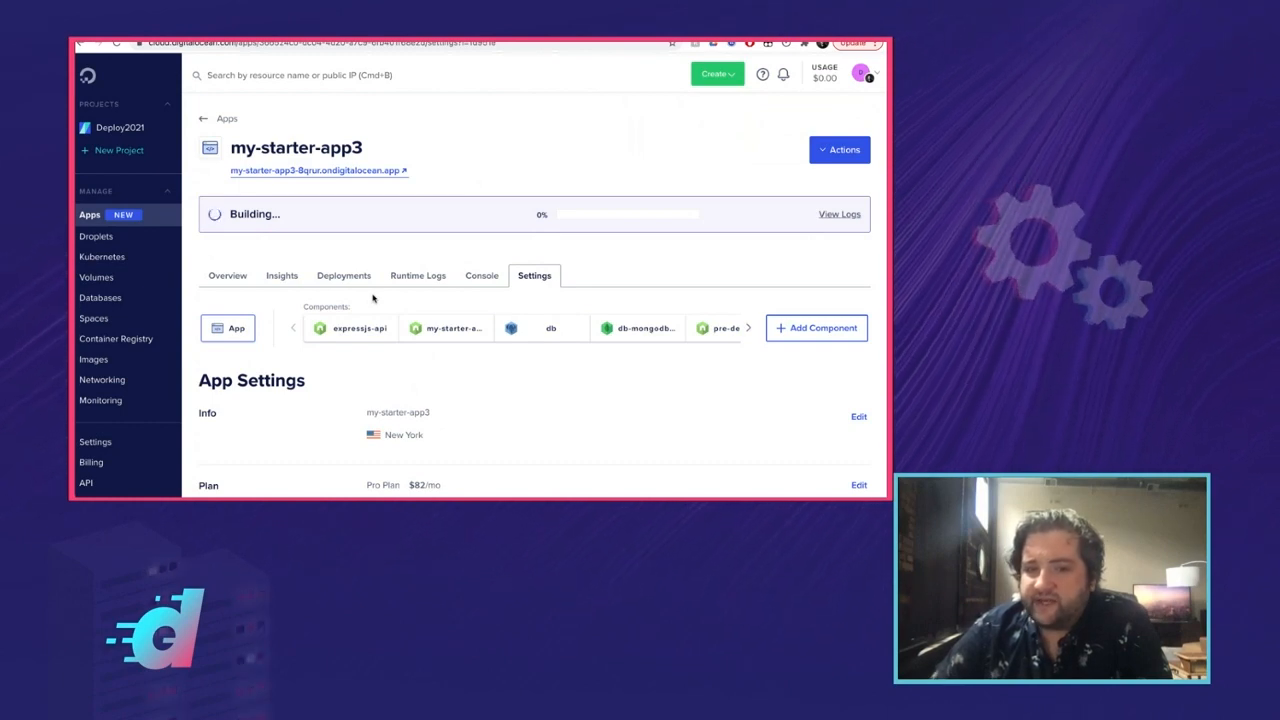
Reopen my-starter-app3 from the apps list, view its available app actions without choosing one, and return to the apps list
{"action": "left_click", "coordinate": [136, 216]}
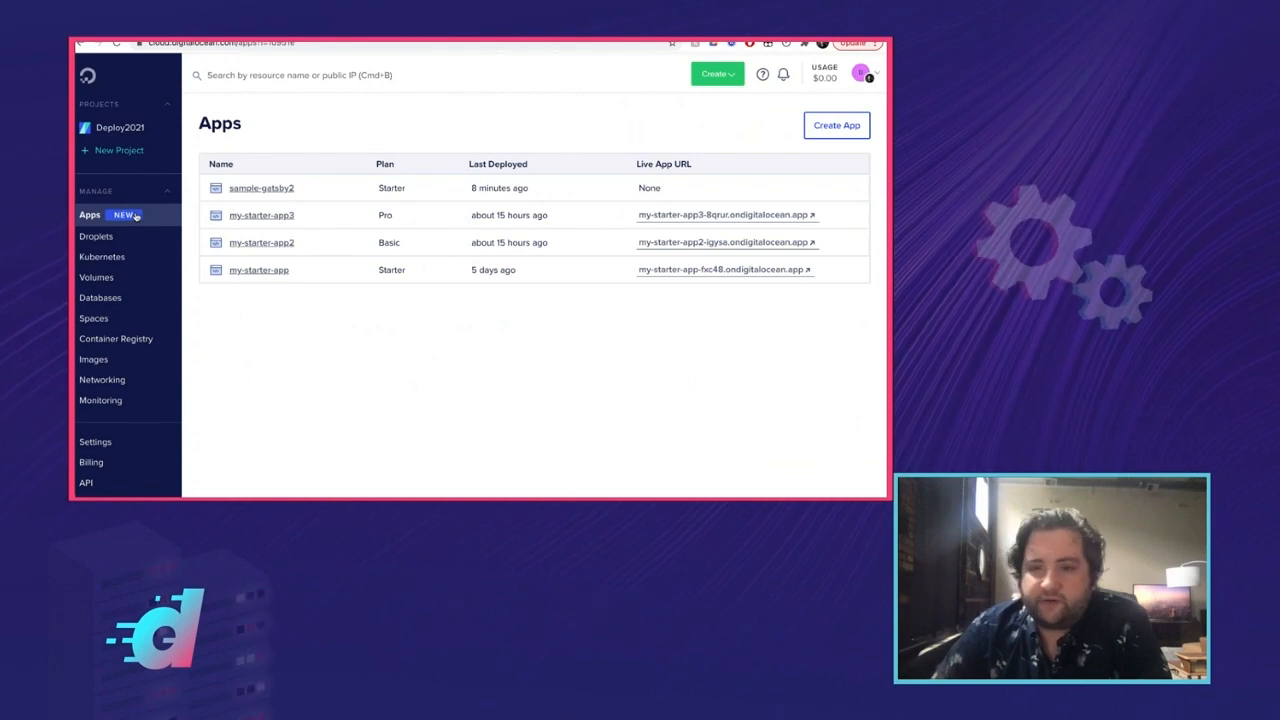
{"action": "left_click", "coordinate": [275, 216]}
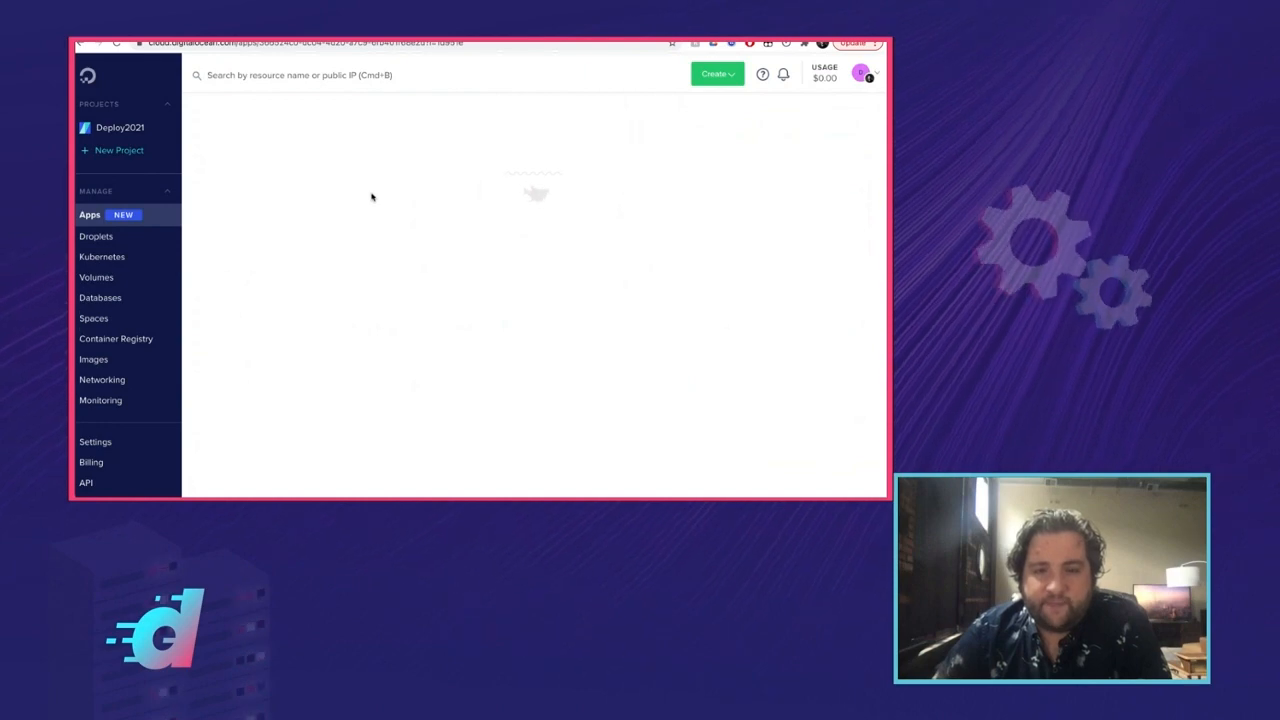
{"action": "left_click", "coordinate": [838, 150]}
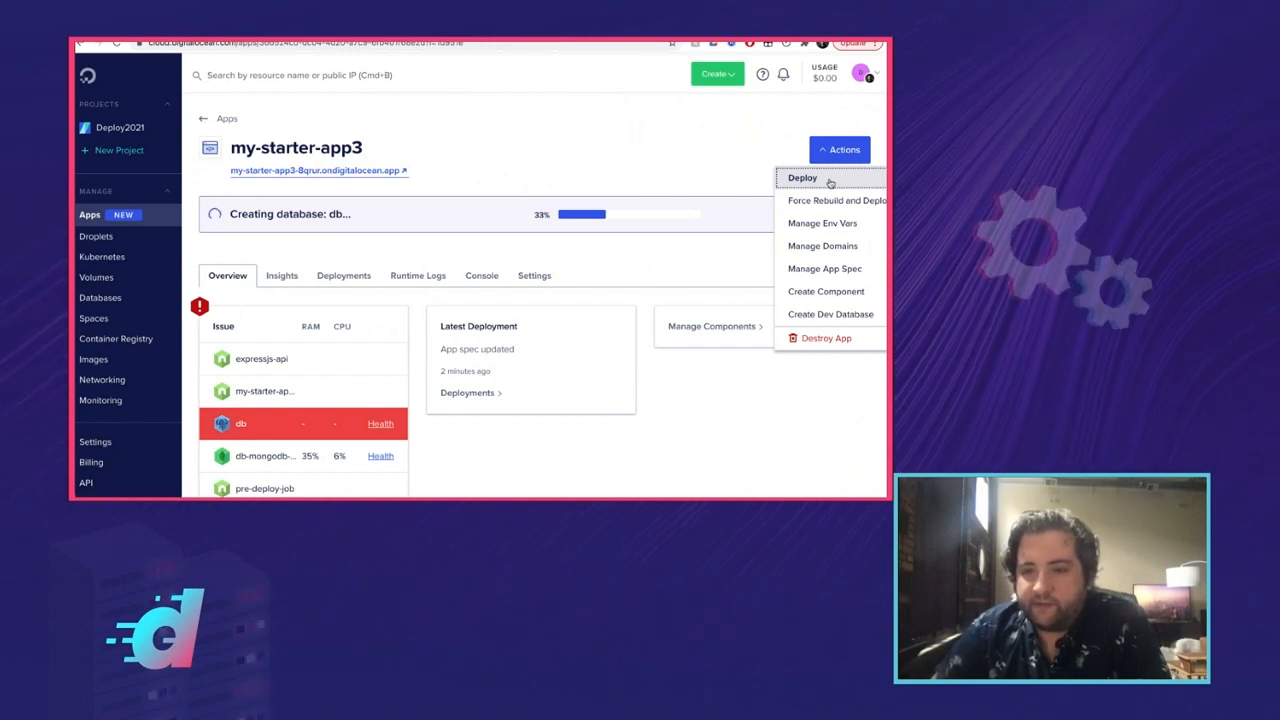
{"action": "left_click", "coordinate": [665, 177]}
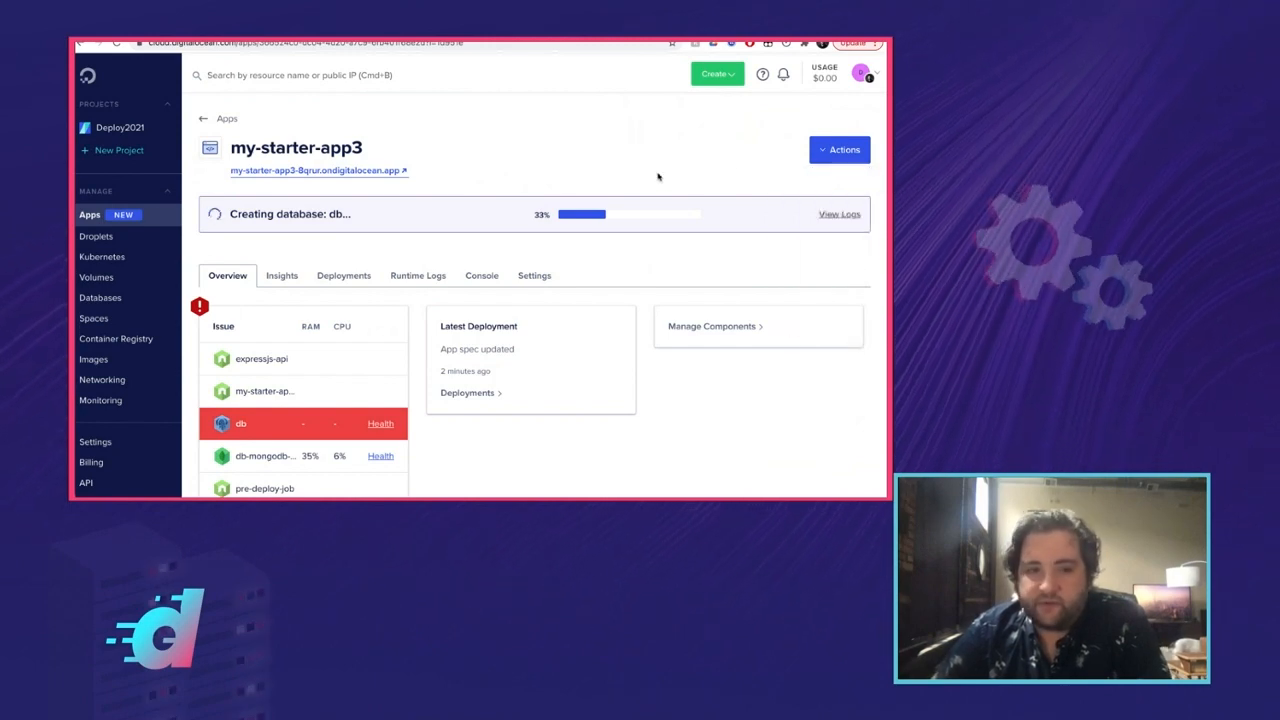
{"action": "left_click", "coordinate": [131, 218]}
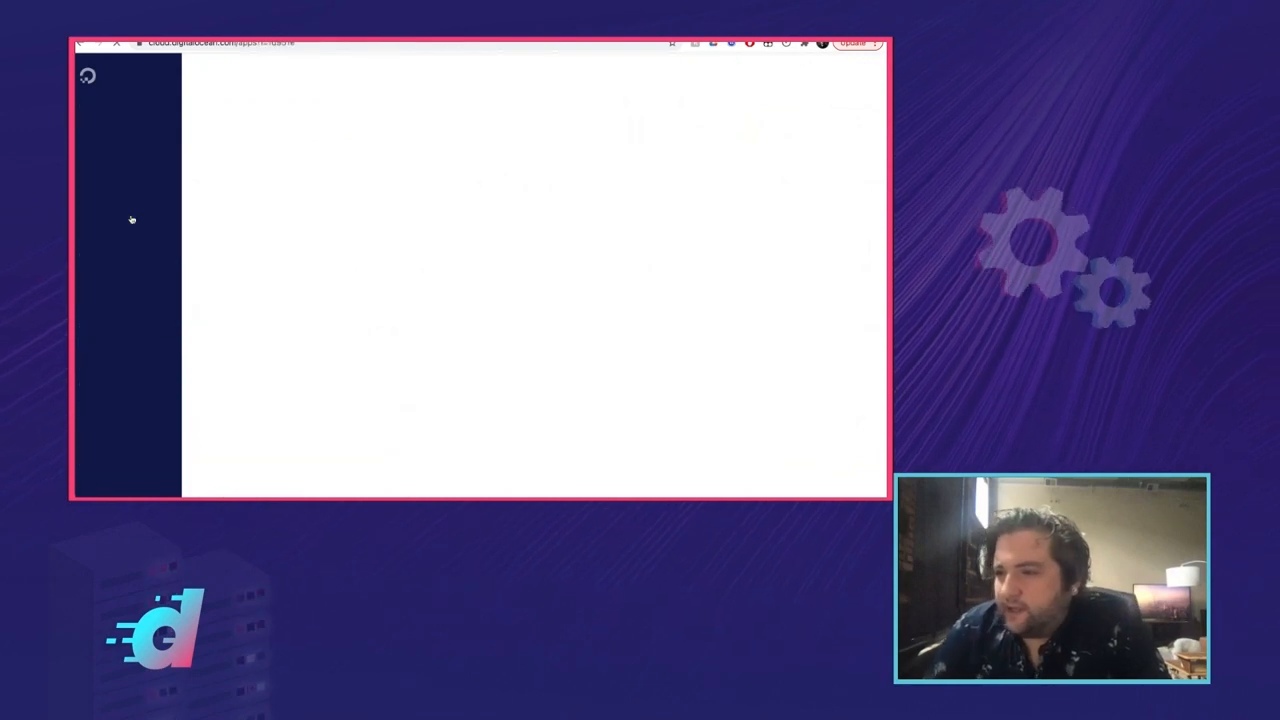